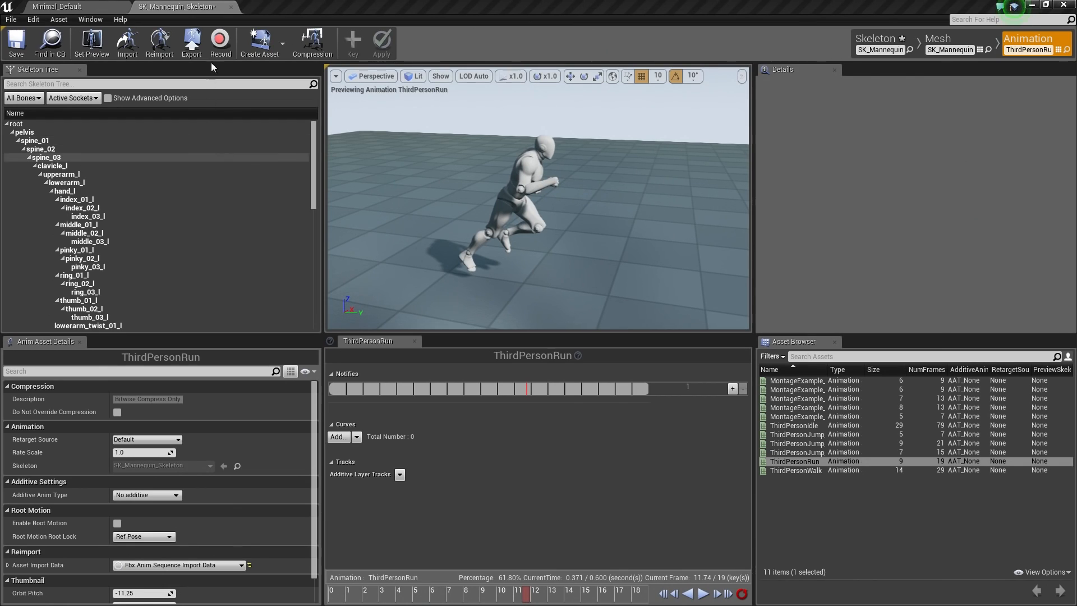
# Close the mannequin skeleton editor and open the engine's Input page in the project settings
pyautogui.click(230, 8)
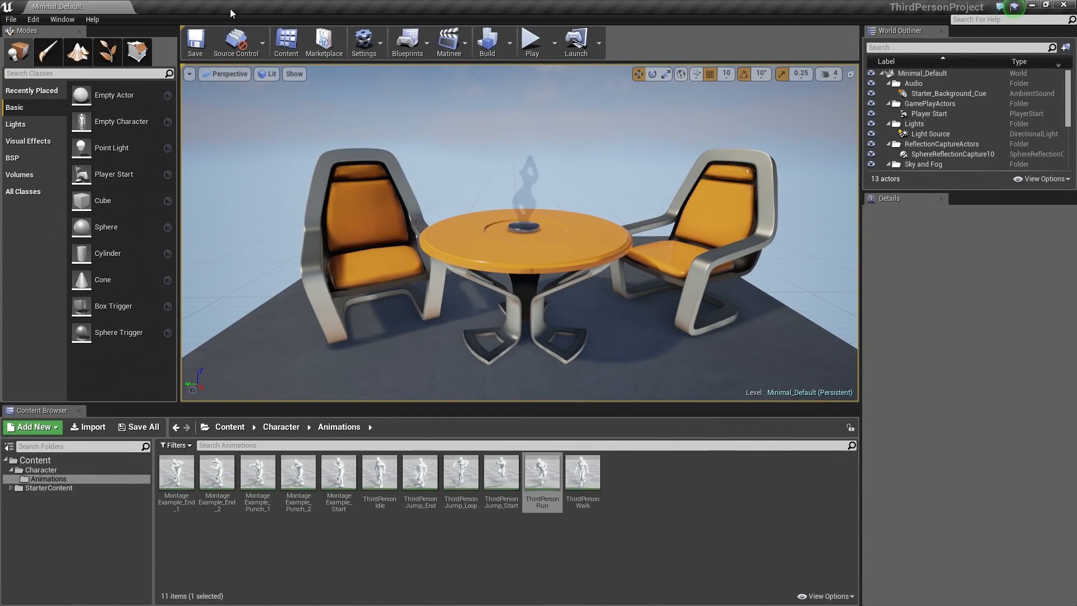
pyautogui.click(32, 19)
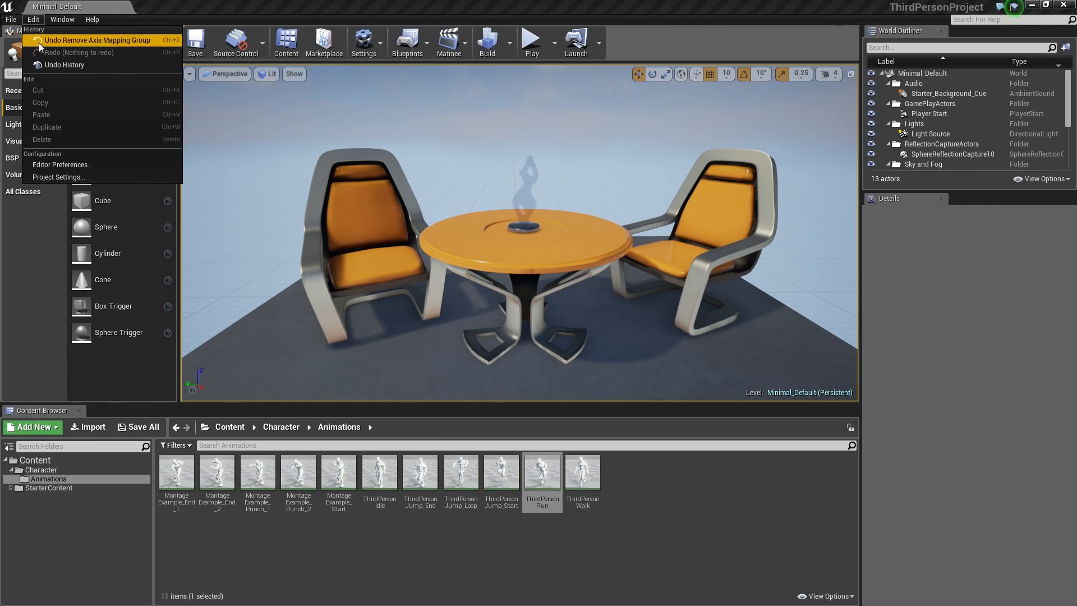
pyautogui.click(72, 179)
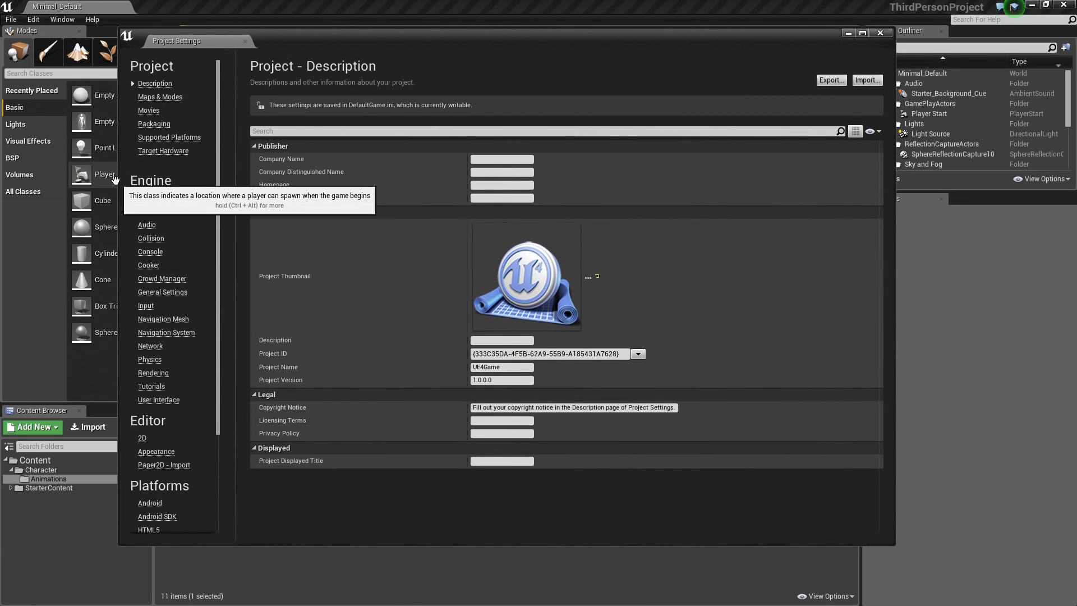
pyautogui.click(146, 306)
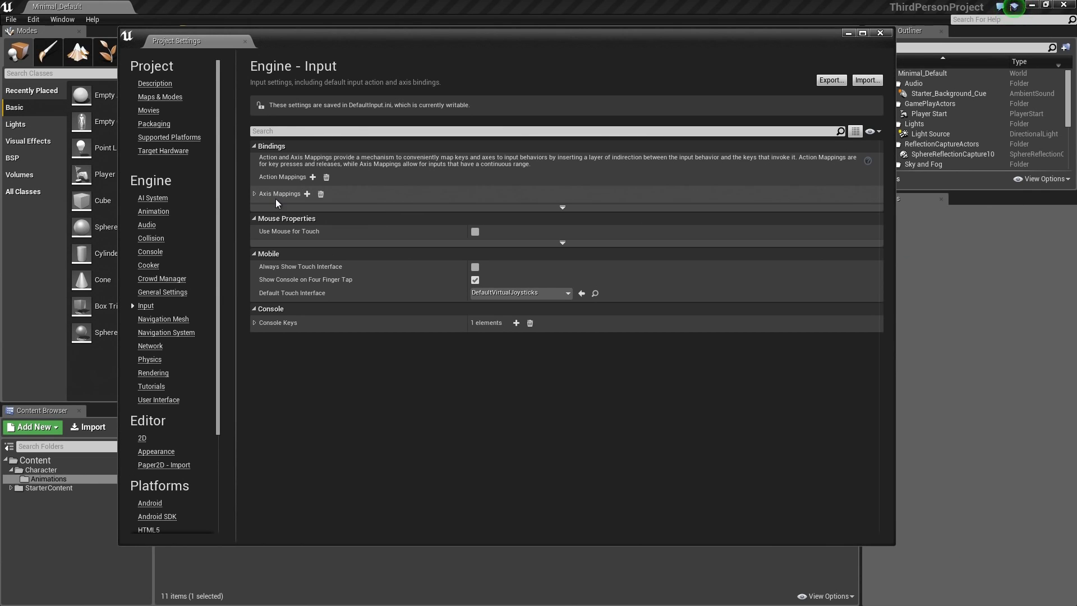
# Expand the axis mappings and name the new axis mapping MoveForward
pyautogui.click(253, 193)
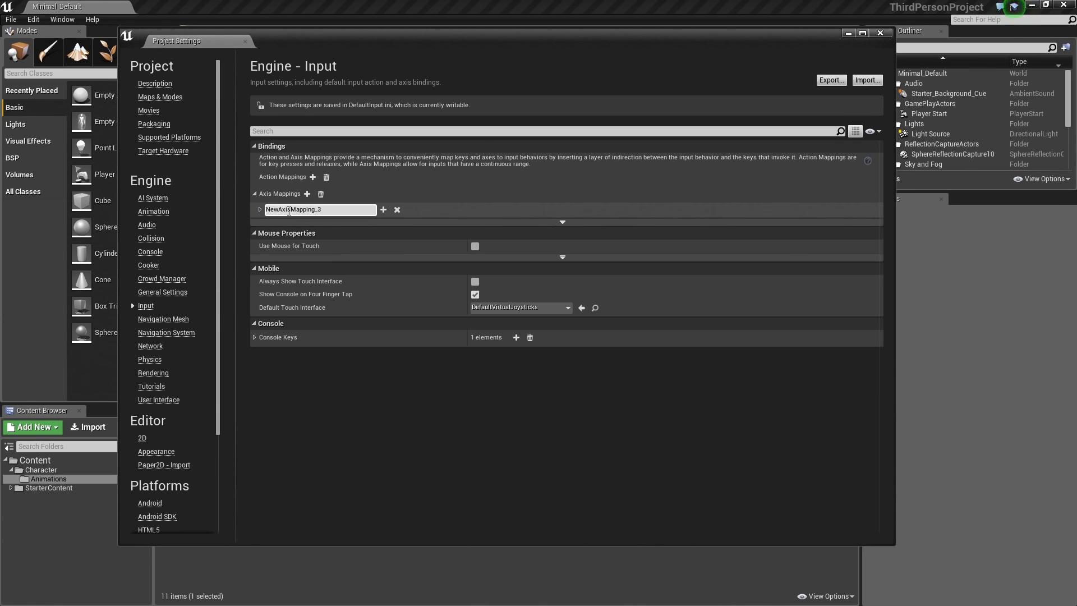
pyautogui.doubleClick(317, 212)
pyautogui.write('MoveForward')
pyautogui.press('Return')
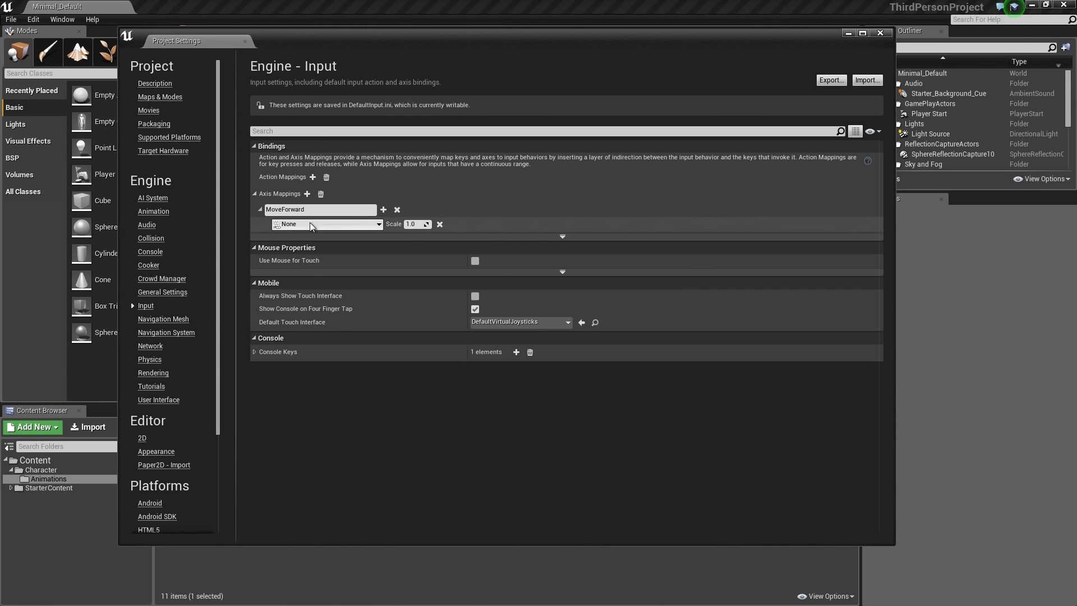
# Add four more key bindings to the MoveForward axis mapping
pyautogui.click(384, 210)
pyautogui.click(383, 210)
pyautogui.click(384, 210)
pyautogui.click(383, 210)
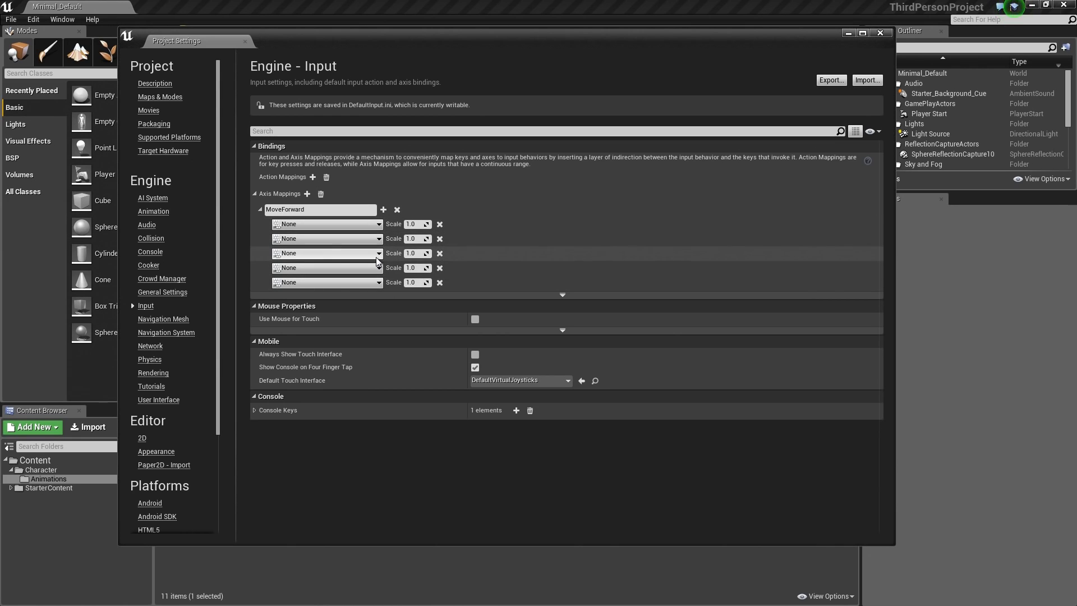
# Assign the keyboard key W to the first MoveForward binding
pyautogui.click(295, 225)
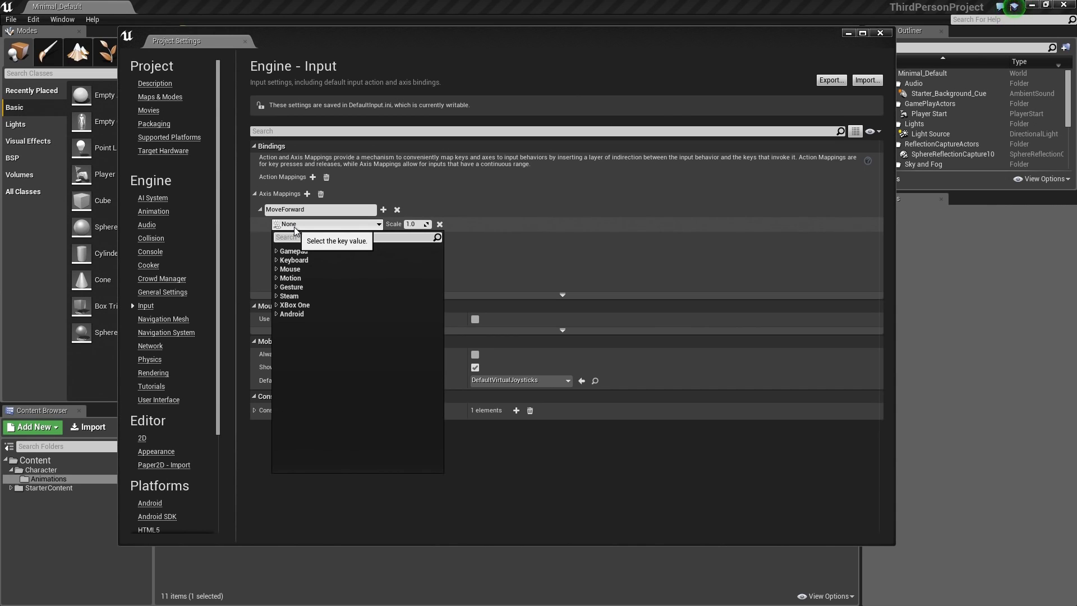
pyautogui.write('w')
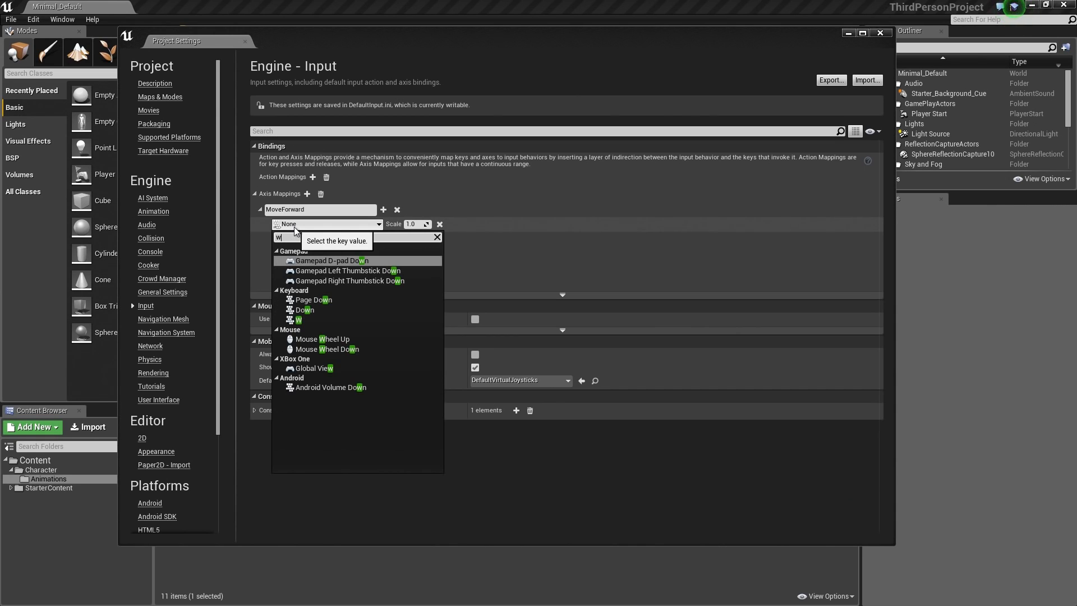
pyautogui.click(305, 320)
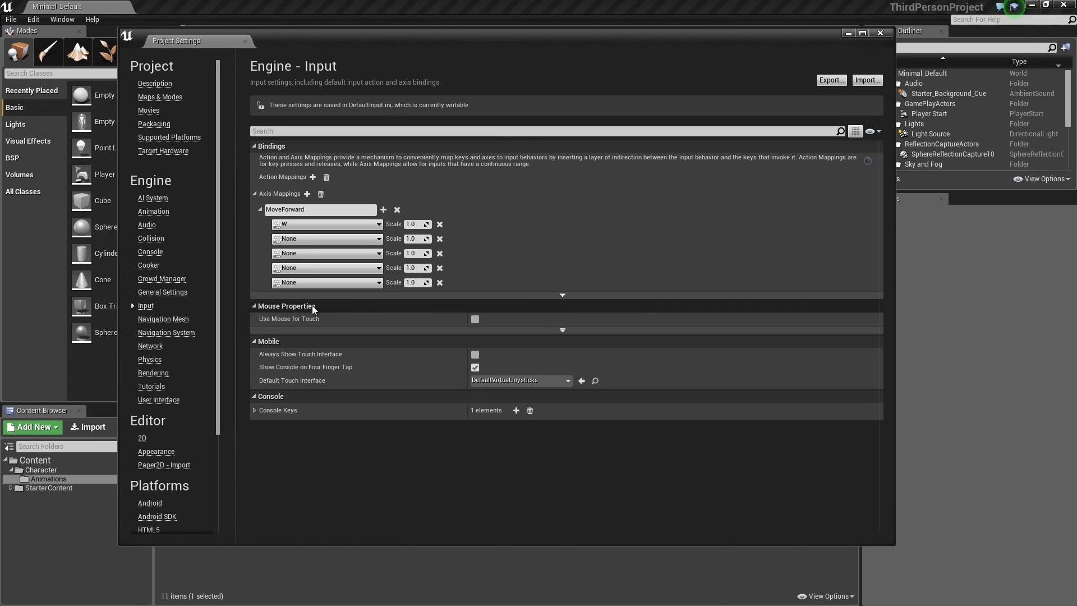
# Assign the keyboard key S to the second MoveForward binding and set its scale to -1.0
pyautogui.click(303, 240)
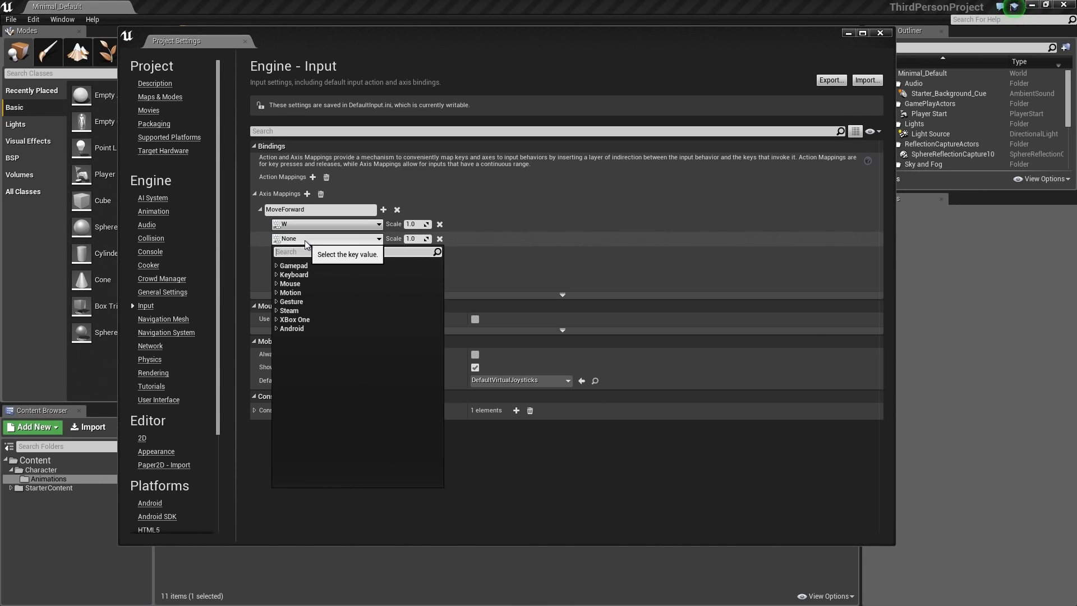
pyautogui.write('s')
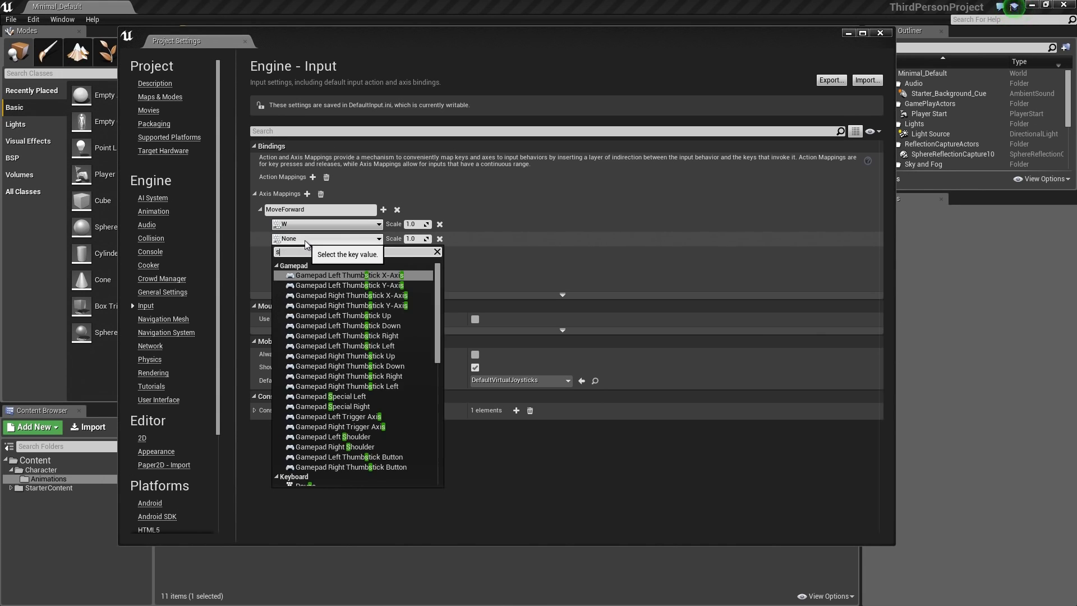
pyautogui.scroll(-5, 314, 334)
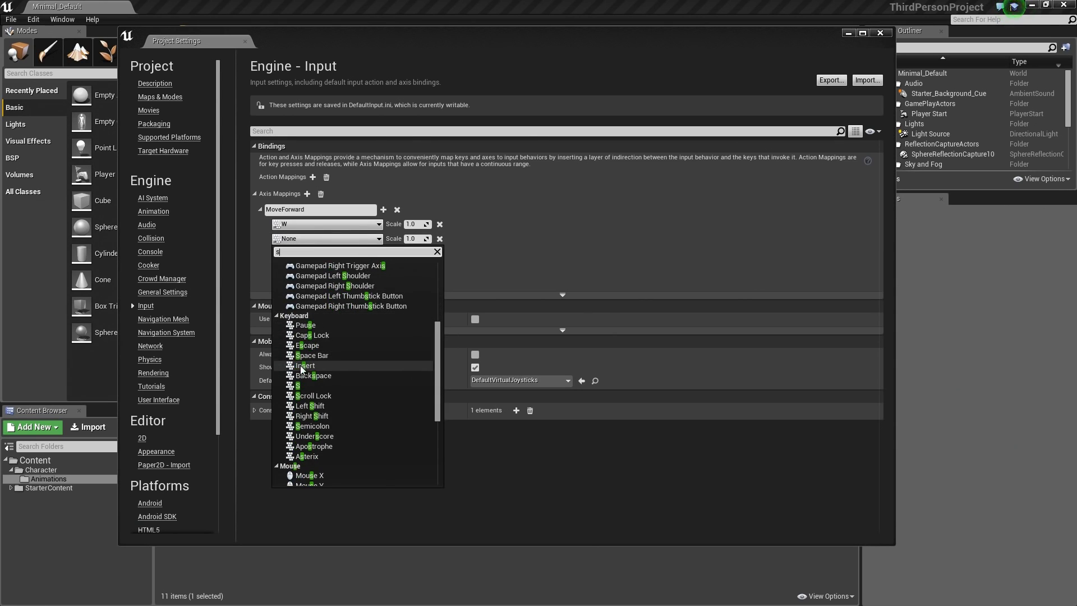
pyautogui.click(307, 384)
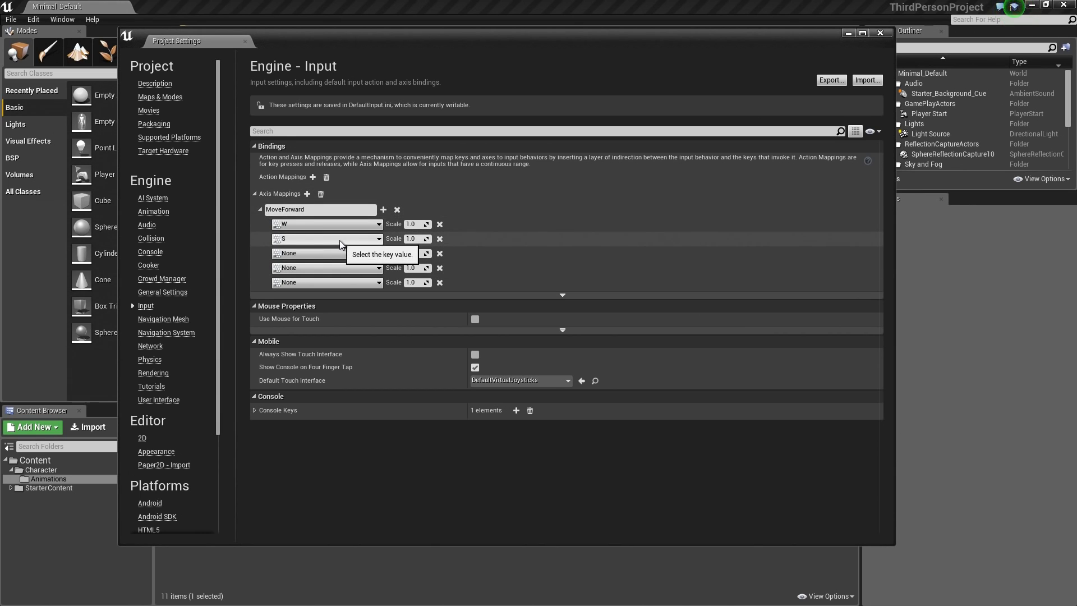
pyautogui.click(413, 239)
pyautogui.write('-')
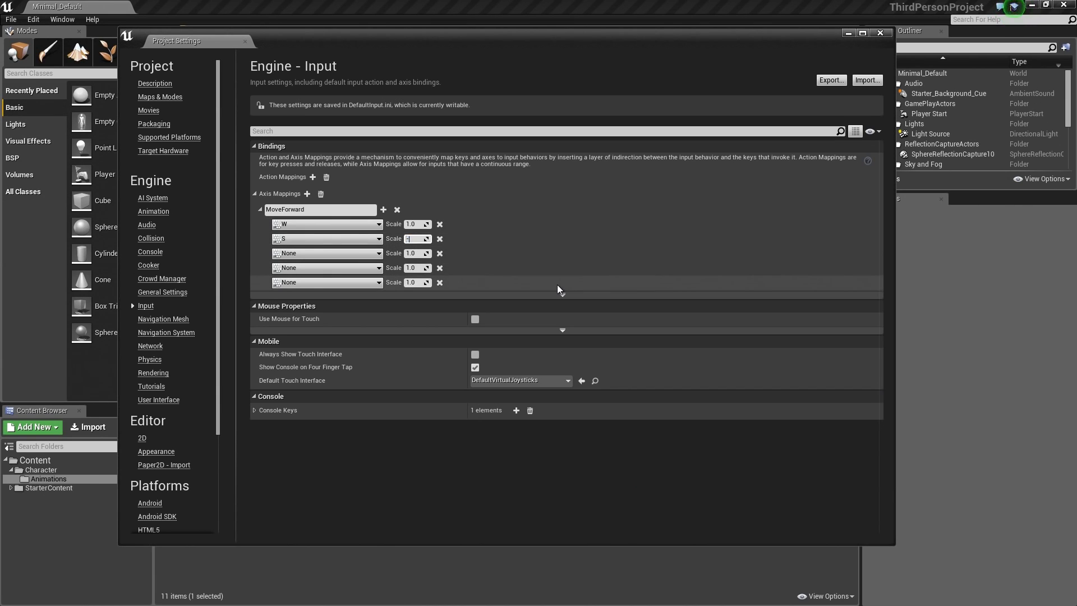
pyautogui.press('Return')
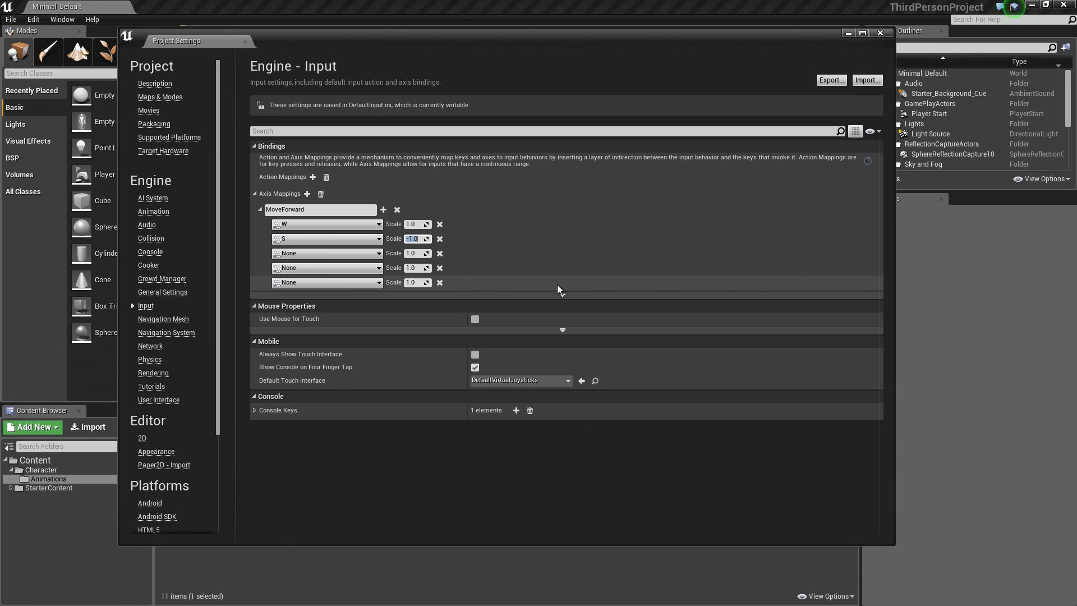
# Assign the keyboard's Up key to the third MoveForward binding
pyautogui.click(318, 253)
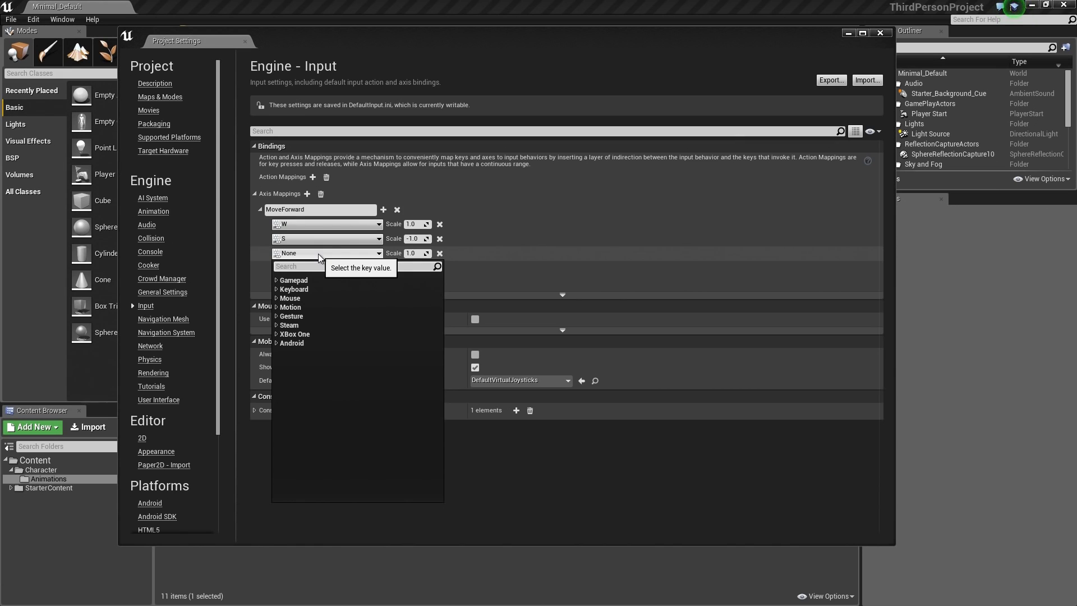
pyautogui.write('up')
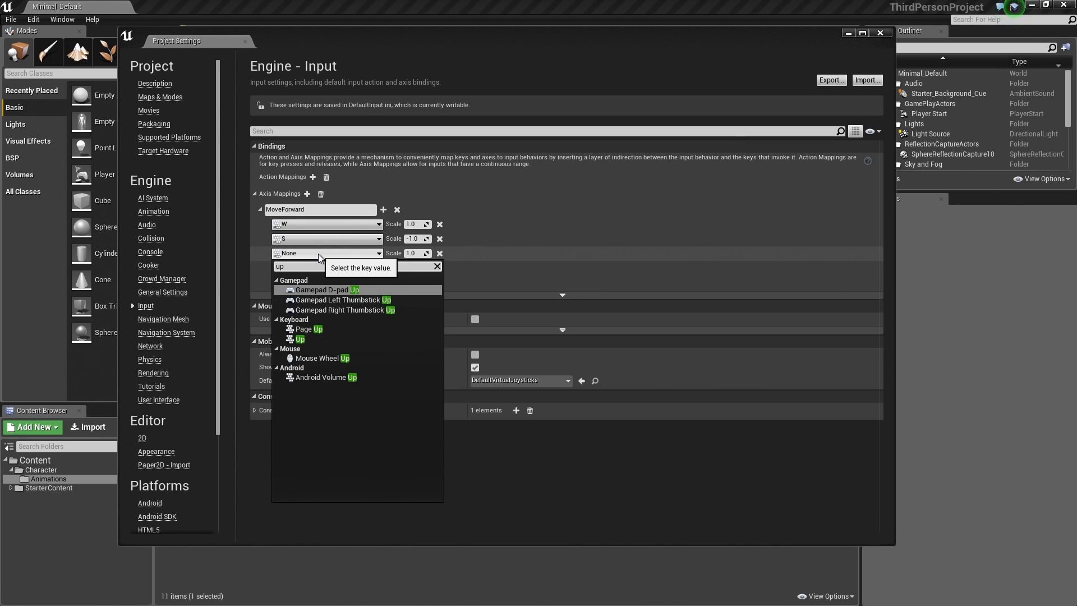
pyautogui.click(301, 340)
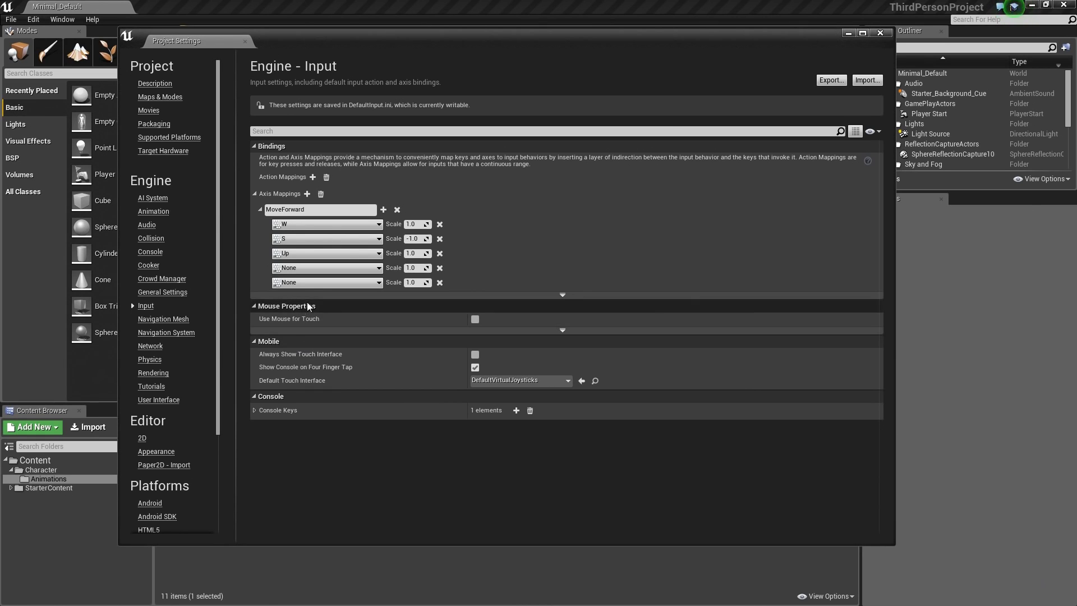
# Assign the keyboard's Down key to the fourth MoveForward binding and set its scale to -1.0
pyautogui.click(310, 268)
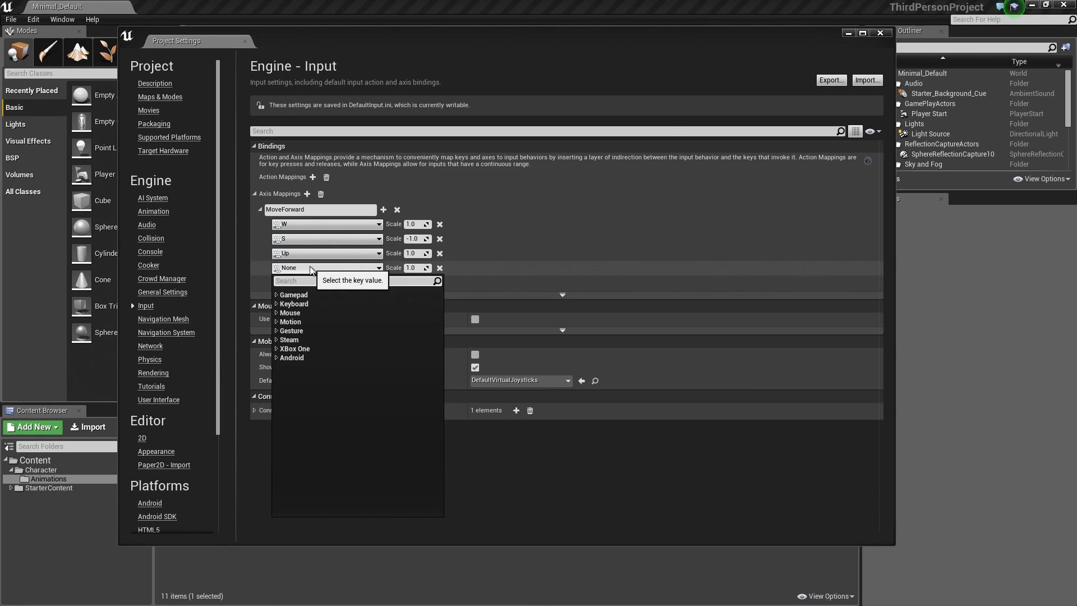
pyautogui.write('down')
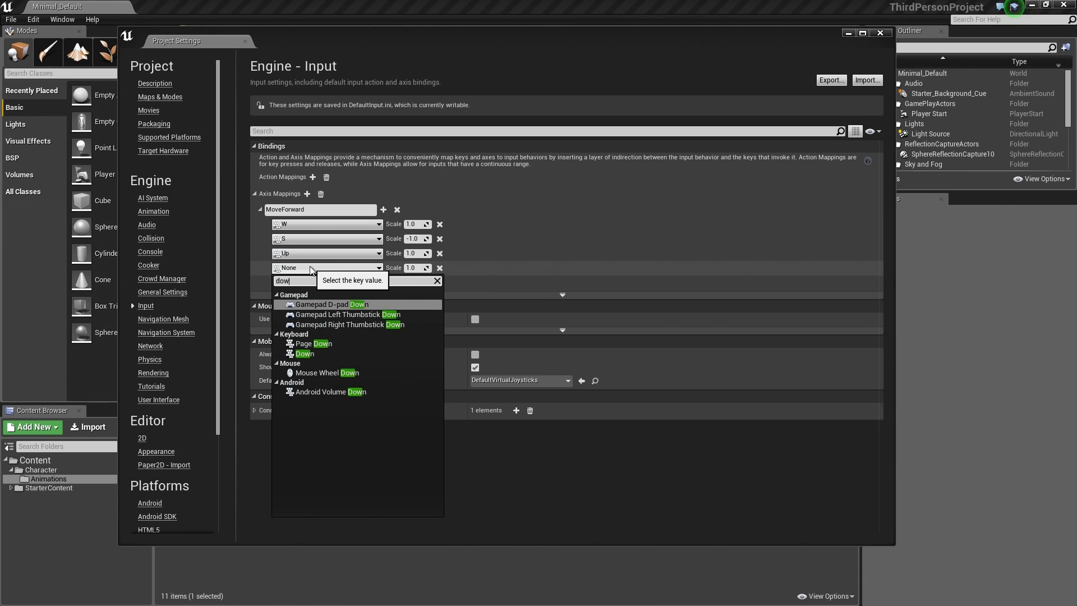
pyautogui.click(305, 354)
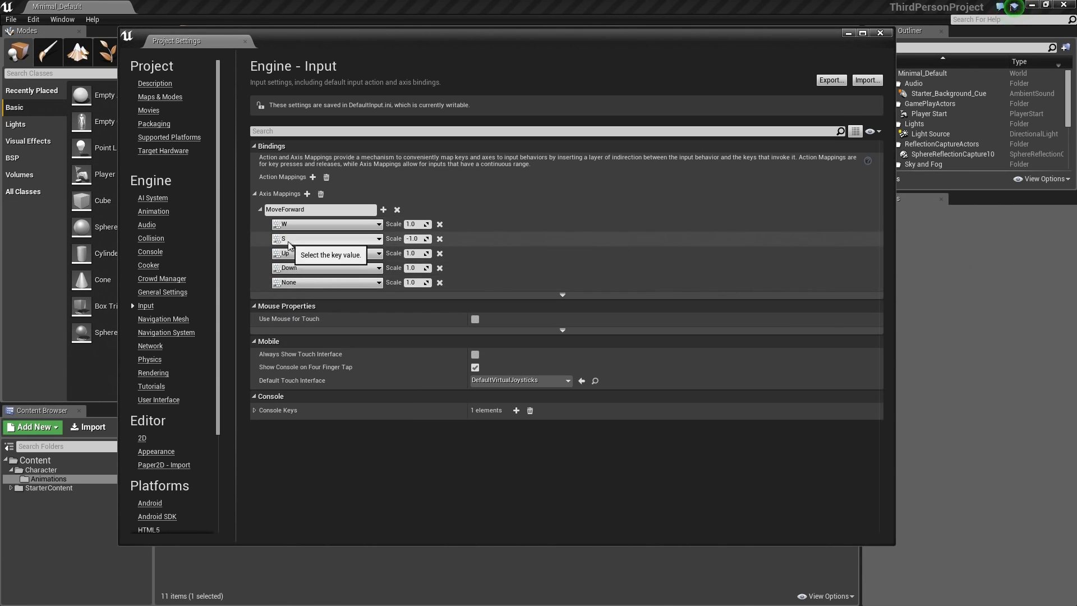
pyautogui.click(412, 268)
pyautogui.write('-1')
pyautogui.press('Return')
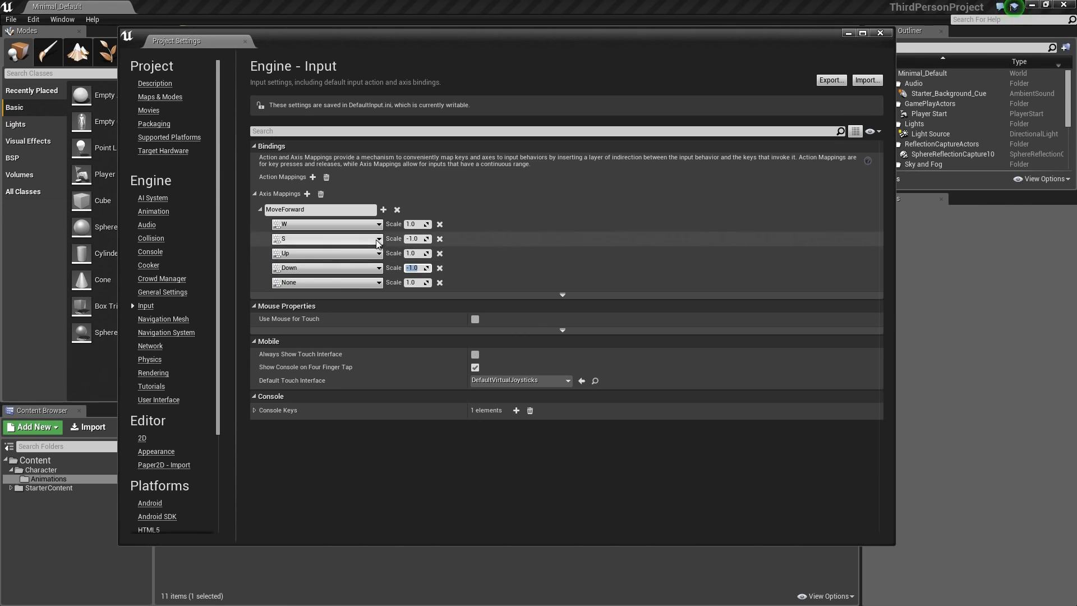
# Assign Gamepad Left Thumbstick Y-Axis to the fifth MoveForward binding
pyautogui.click(316, 283)
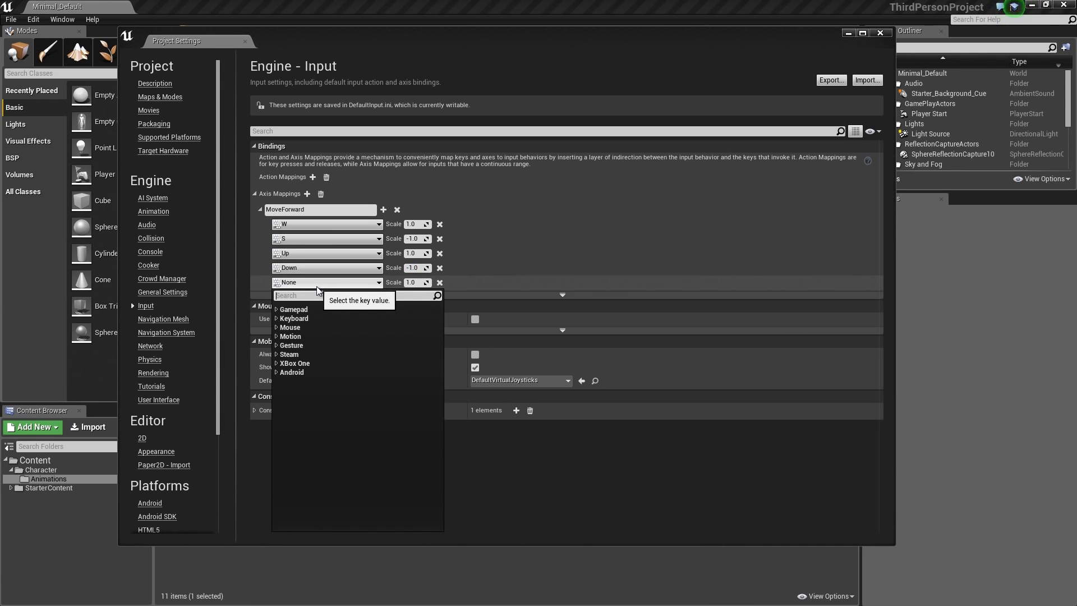
pyautogui.click(276, 310)
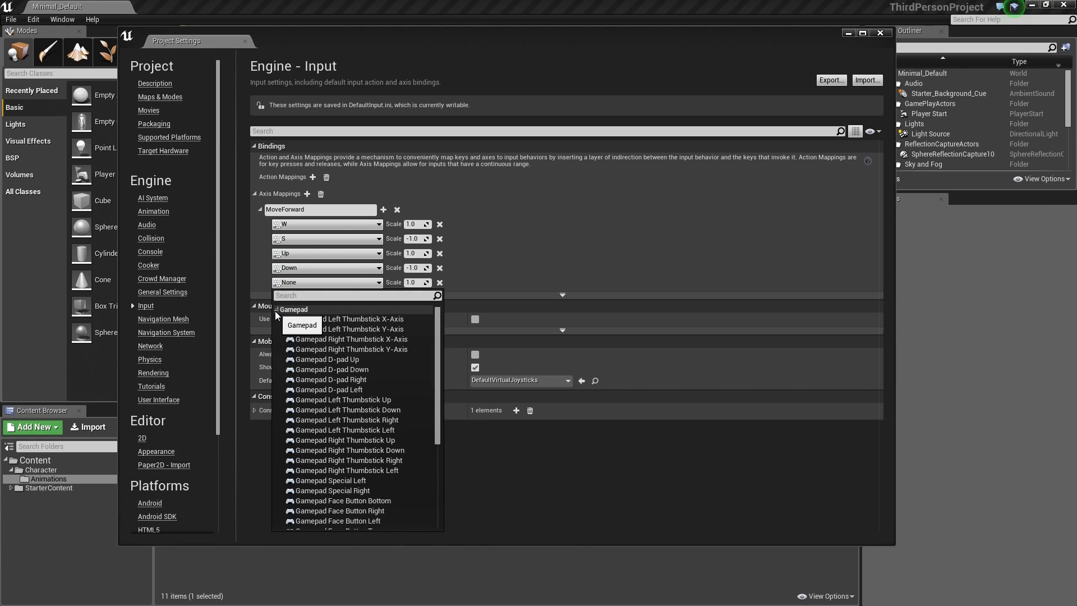
pyautogui.click(345, 331)
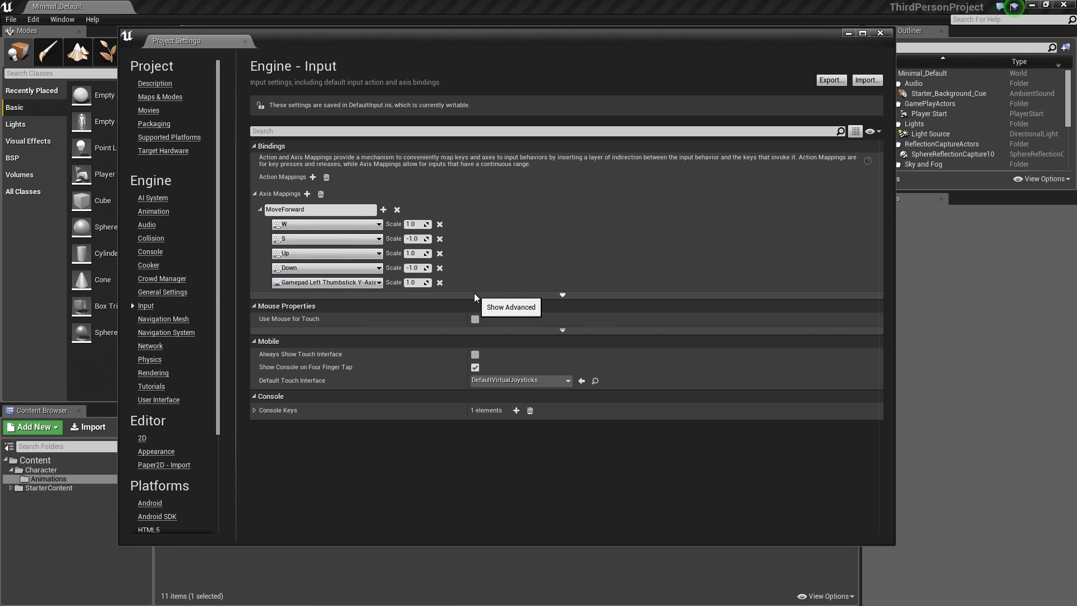
# Add a second axis mapping and name it MoveRight
pyautogui.click(307, 194)
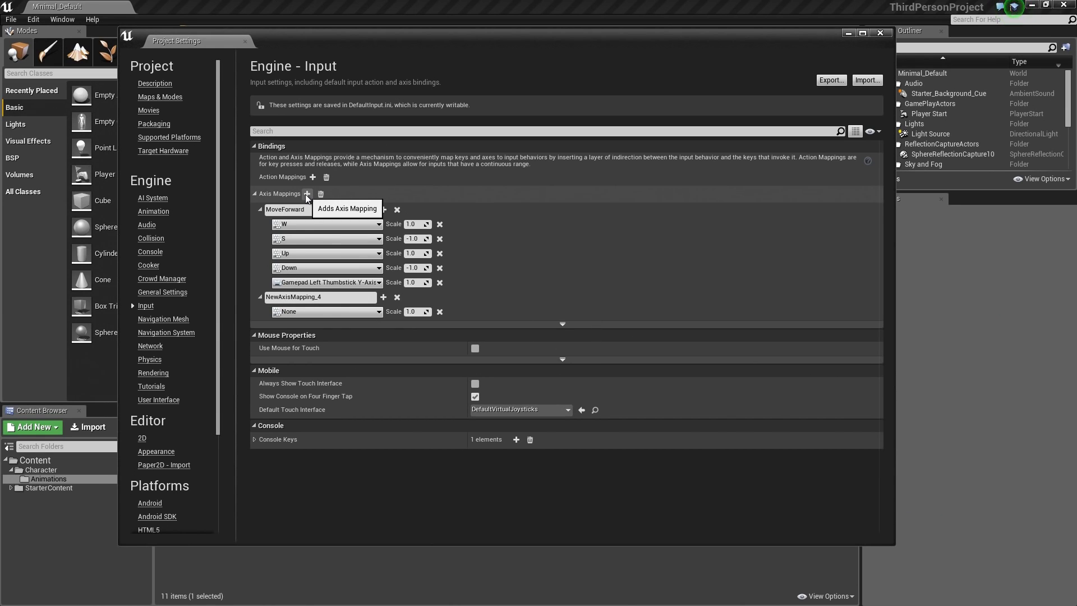
pyautogui.click(336, 296)
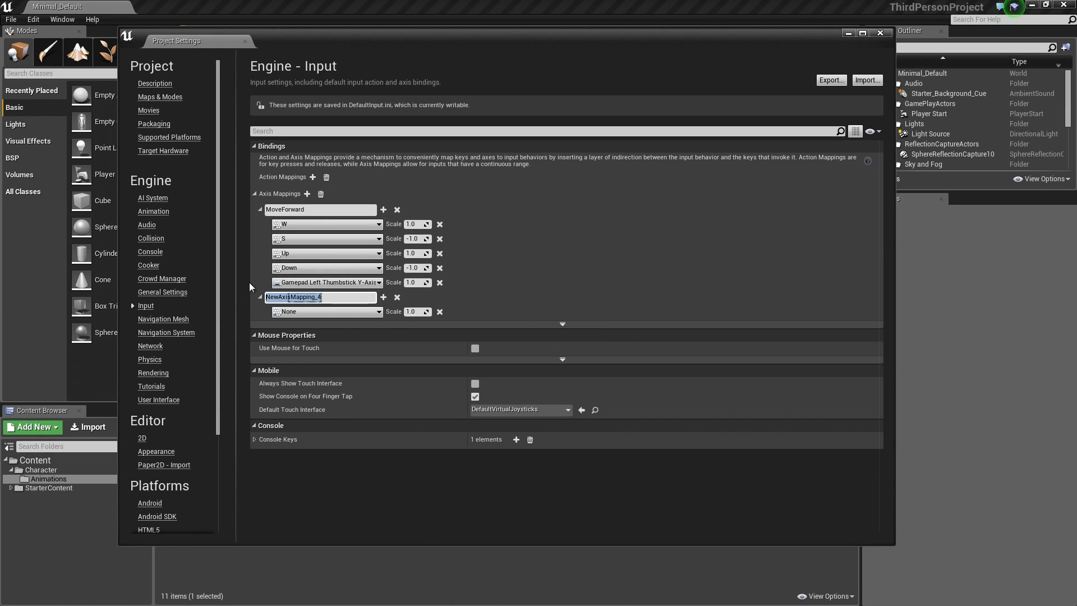
pyautogui.write('MoveRight')
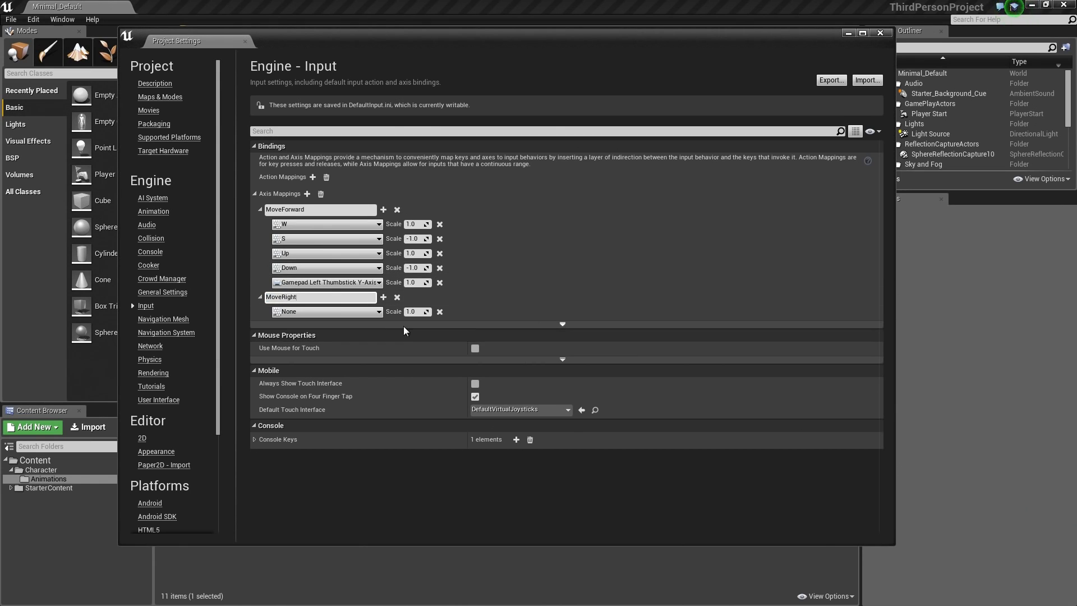
# Add key bindings to the MoveRight mapping and remove the surplus one so that it has three
pyautogui.click(384, 297)
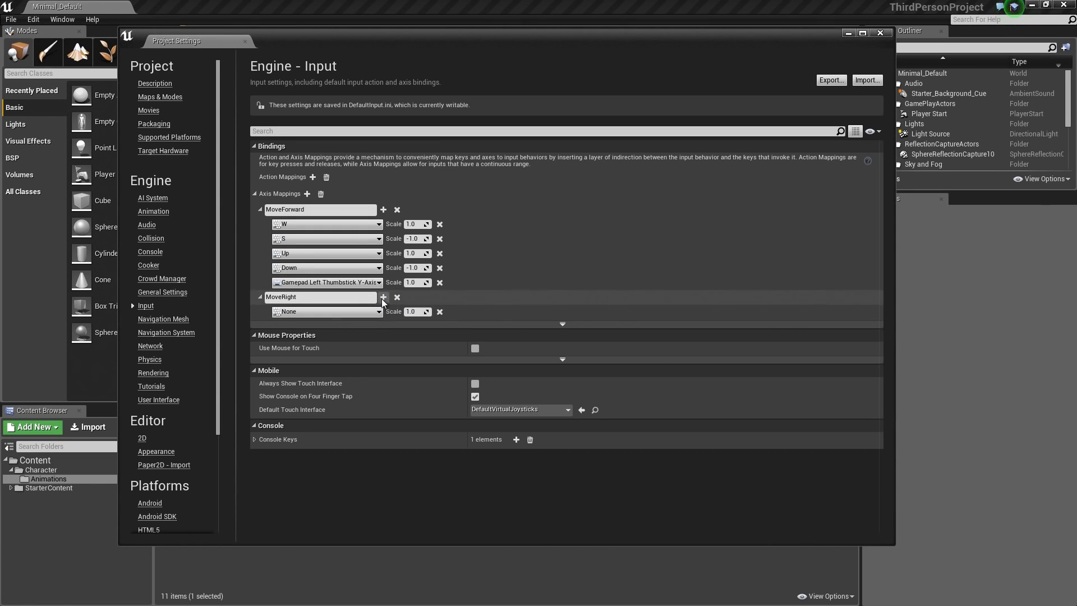
pyautogui.click(384, 297)
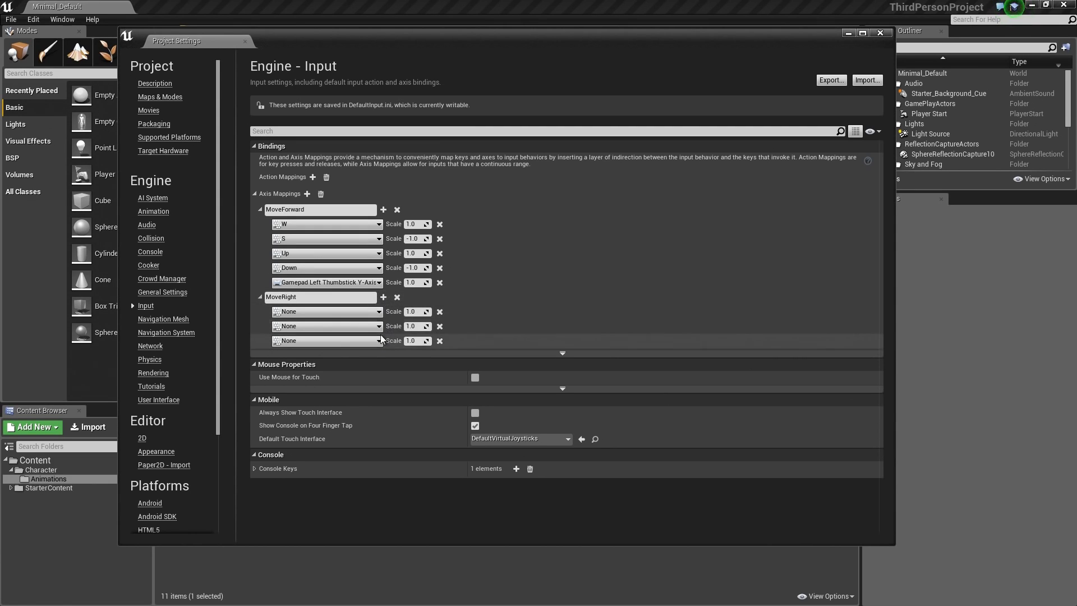
pyautogui.click(383, 297)
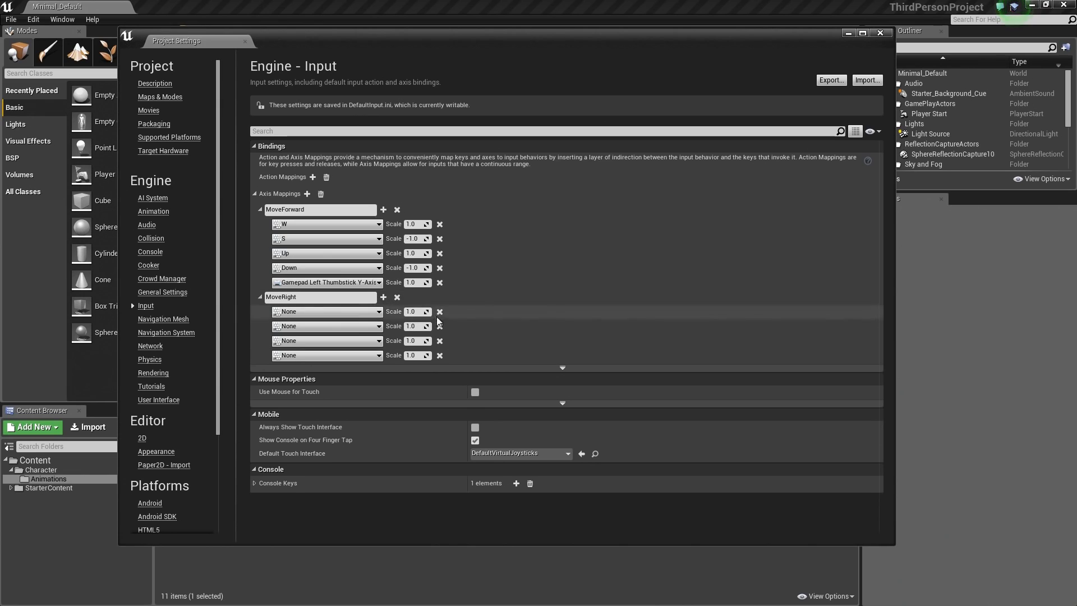
pyautogui.click(440, 356)
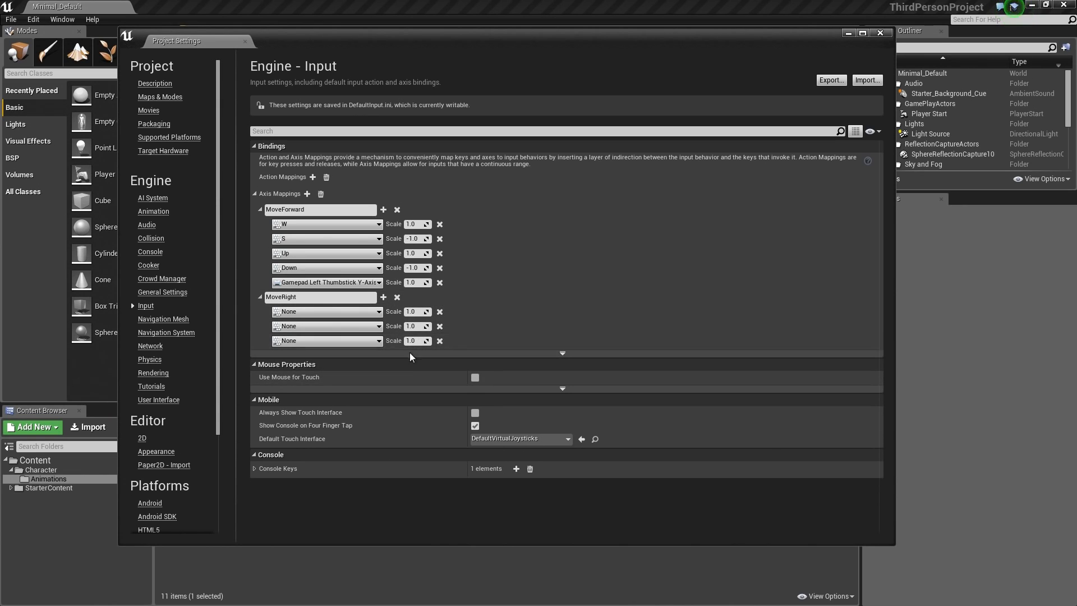
# Assign the keyboard's A key to the first MoveRight binding
pyautogui.click(305, 314)
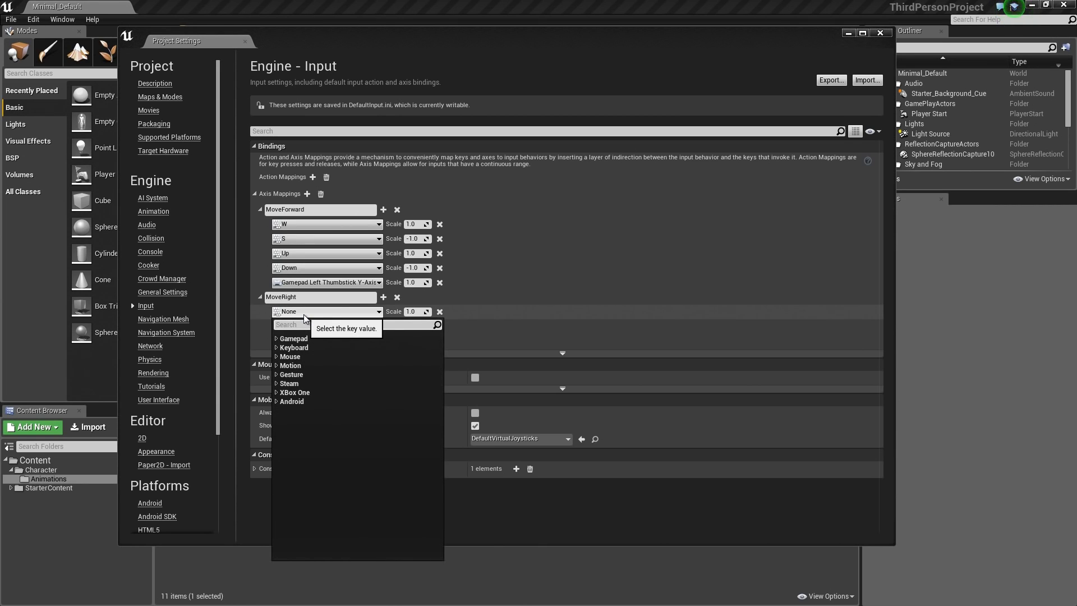
pyautogui.write('a')
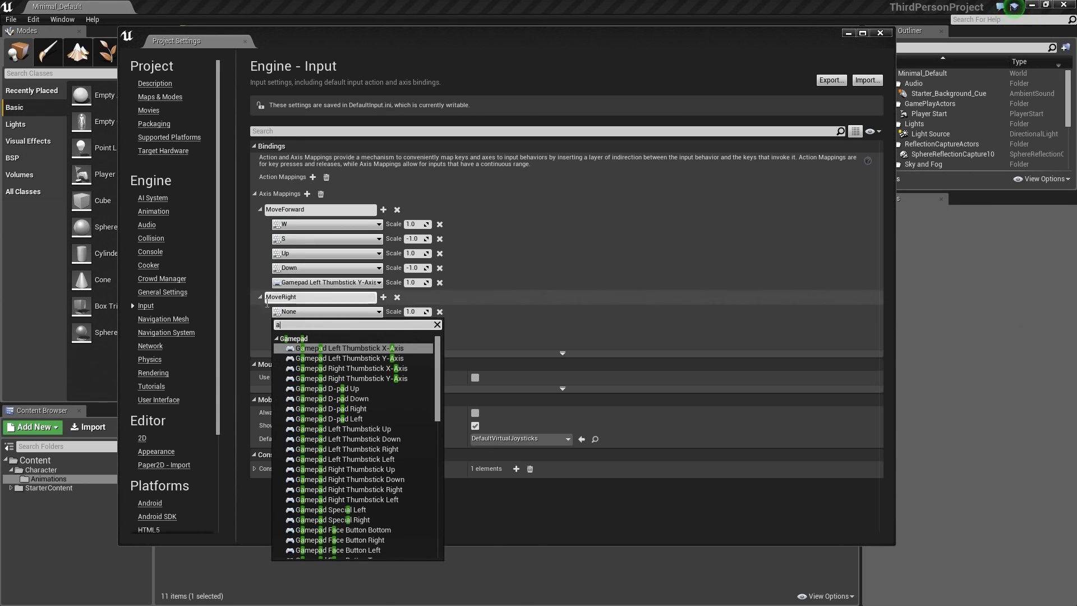
pyautogui.scroll(-1, 325, 440)
pyautogui.scroll(-8, 325, 441)
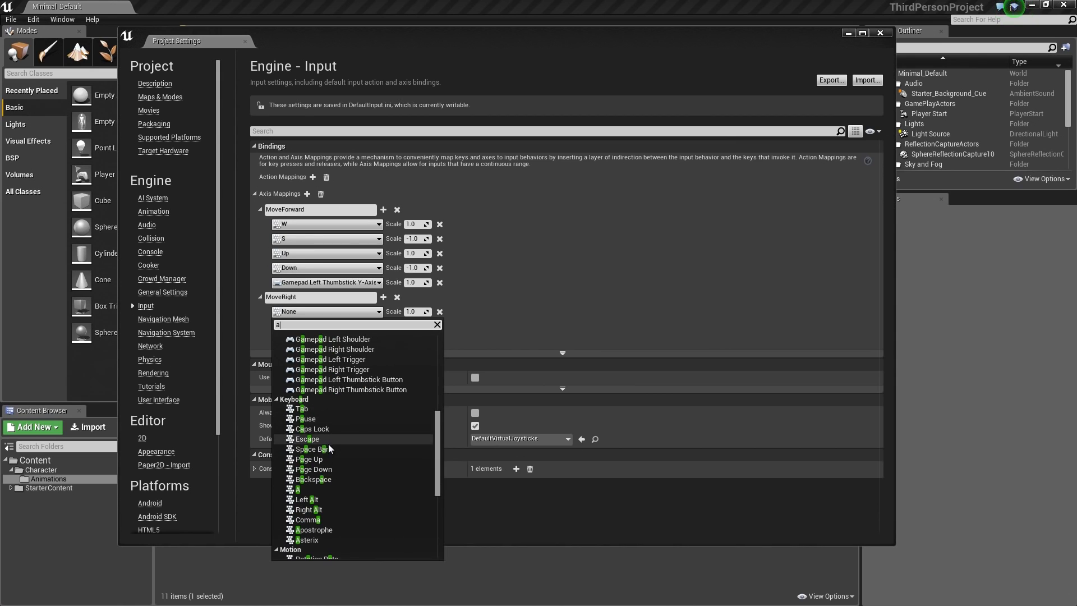
pyautogui.click(300, 490)
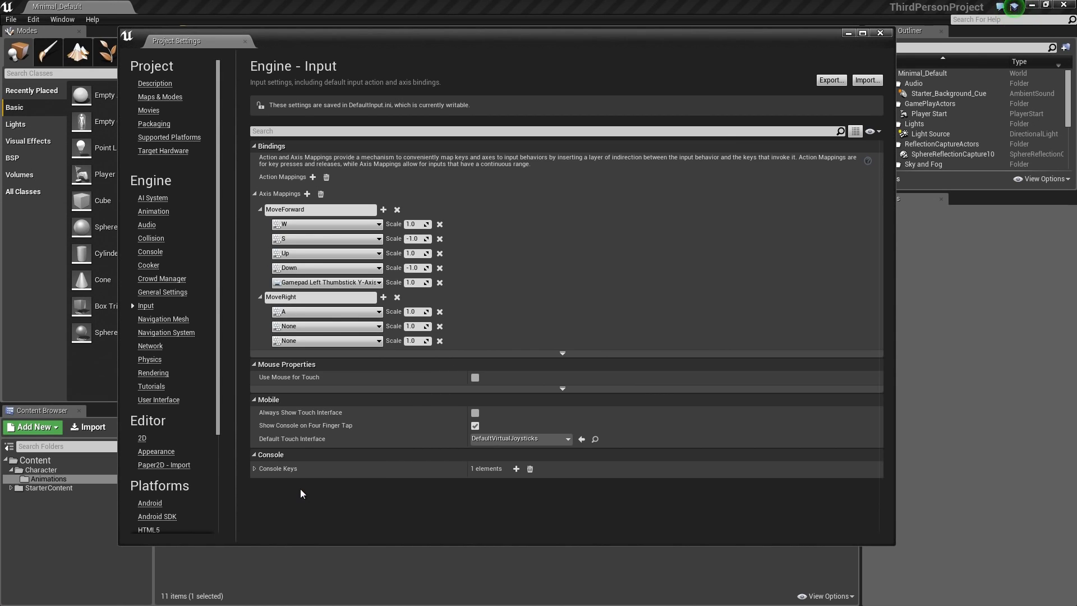
# Assign the keyboard's D key to the second MoveRight binding
pyautogui.click(297, 326)
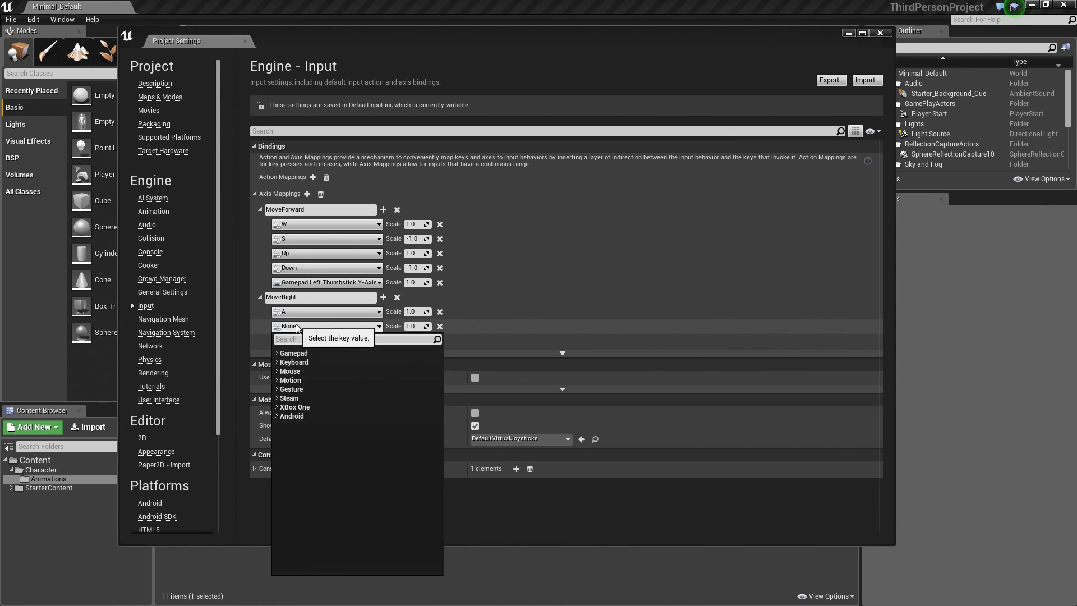
pyautogui.write('d')
pyautogui.scroll(-10, 327, 408)
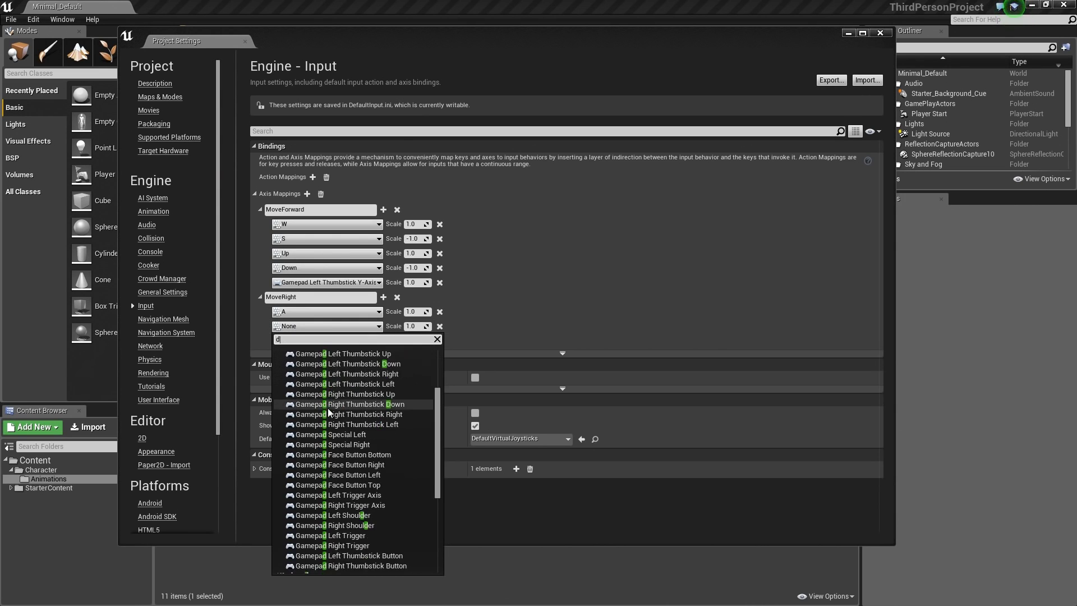
pyautogui.click(307, 499)
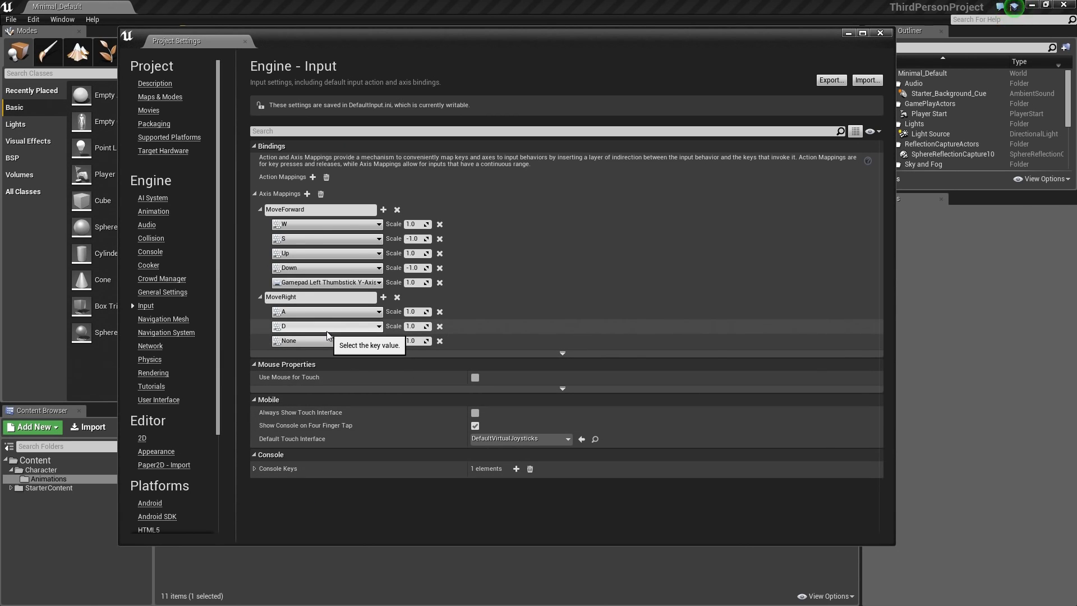
# Set the scale of the A key binding under MoveRight to -1.0
pyautogui.click(413, 312)
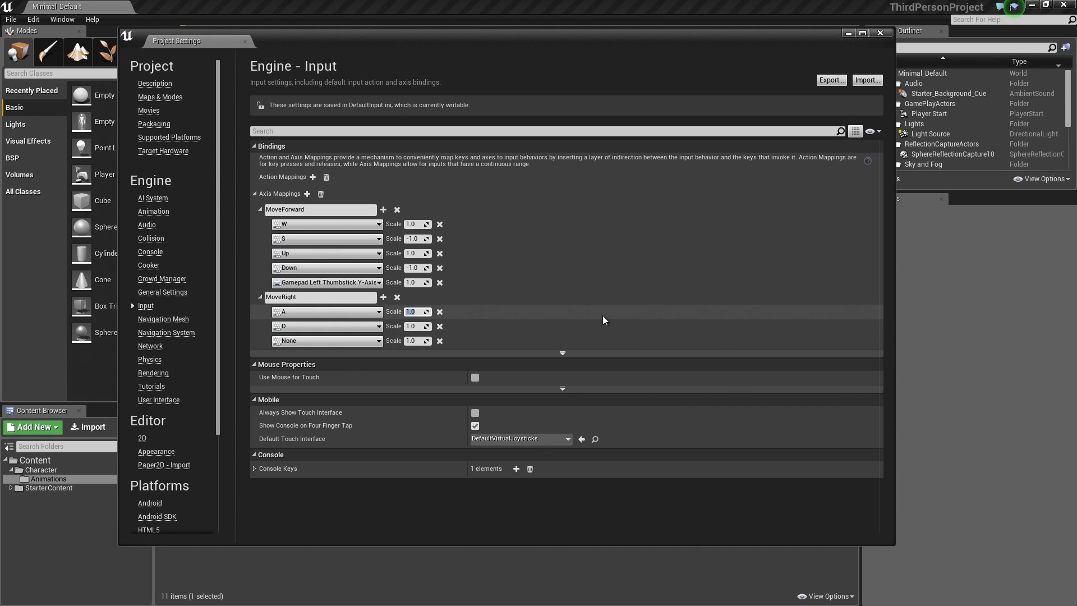
pyautogui.write('-1.0')
pyautogui.press('Return')
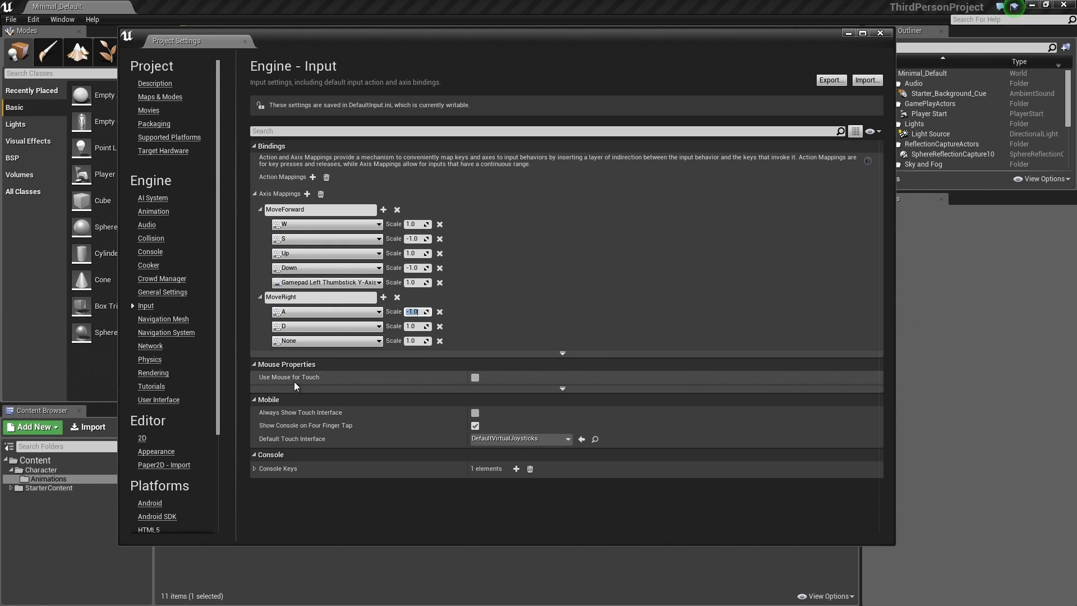
# Assign Gamepad Left Thumbstick X-Axis to the third MoveRight binding
pyautogui.click(308, 342)
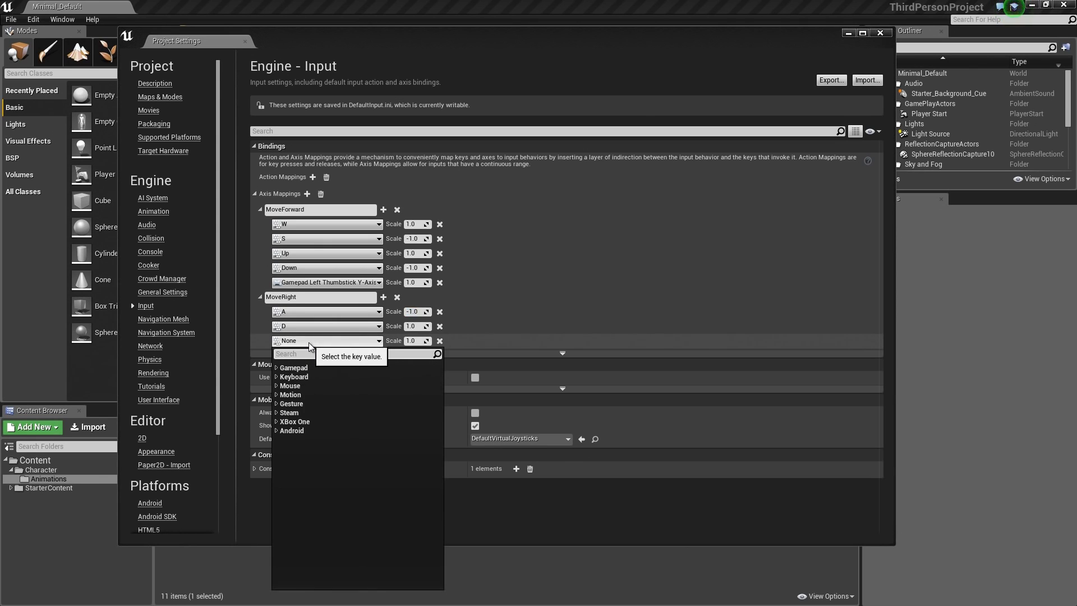
pyautogui.click(277, 368)
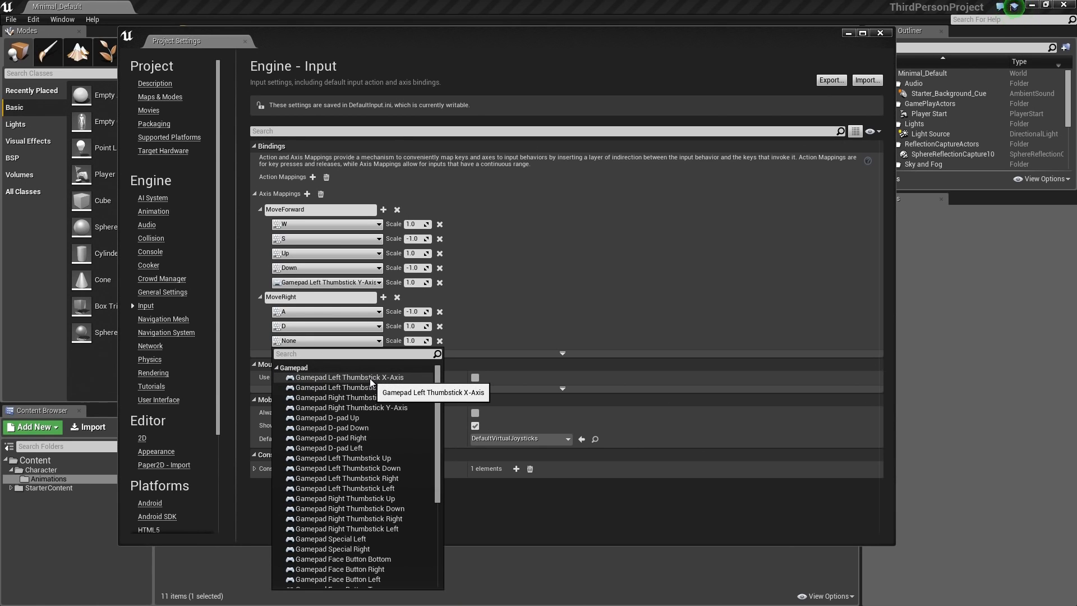
pyautogui.click(369, 379)
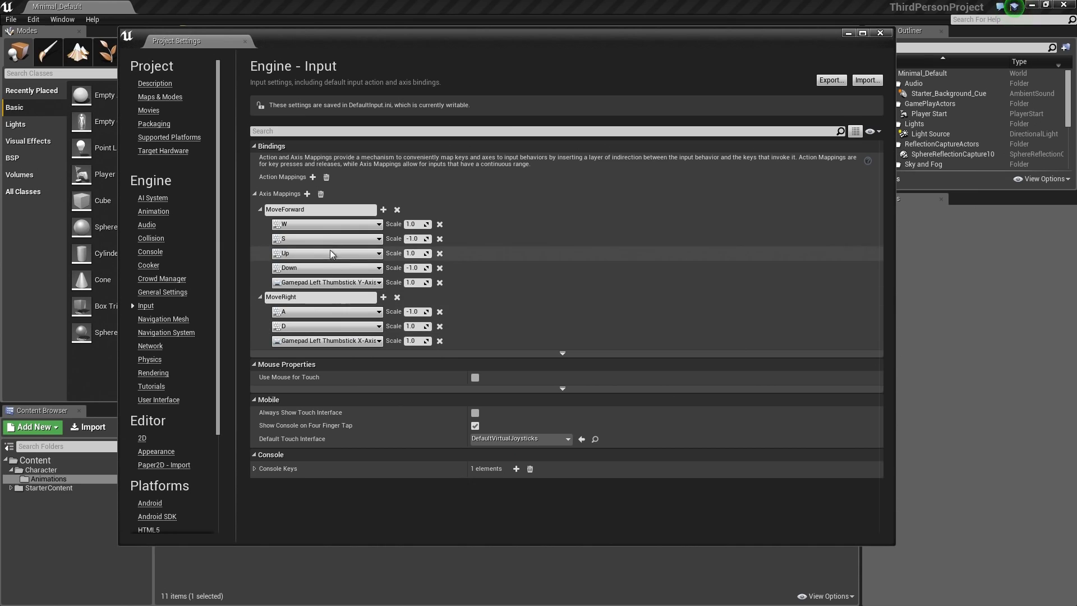
# Add a third axis mapping and name it TurnRate
pyautogui.click(307, 194)
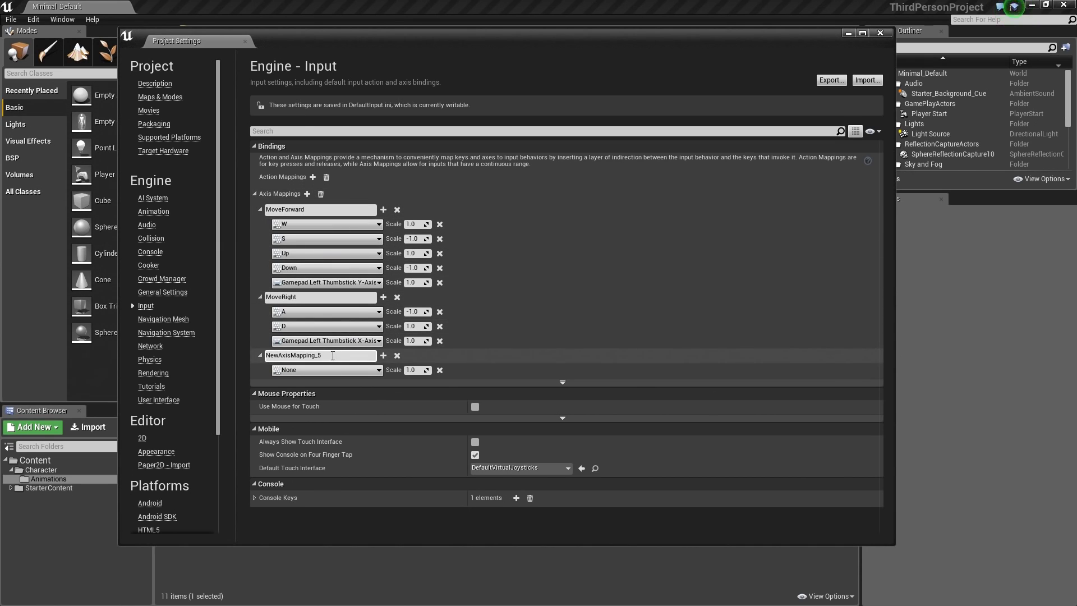
pyautogui.moveTo(331, 356); pyautogui.dragTo(262, 348)
pyautogui.write('Tur')
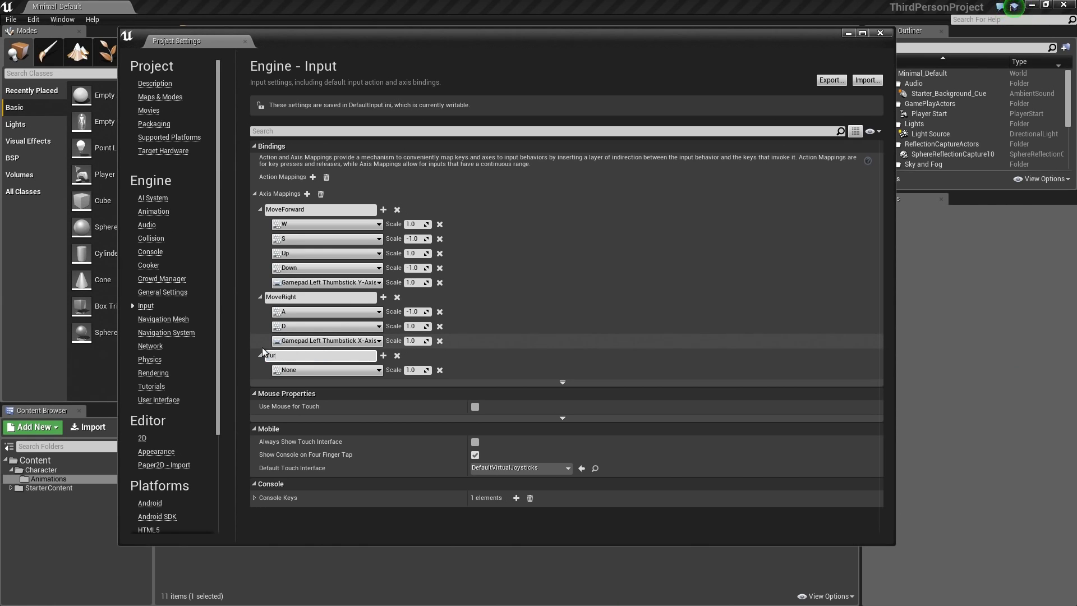
pyautogui.write('nRate')
pyautogui.press('Return')
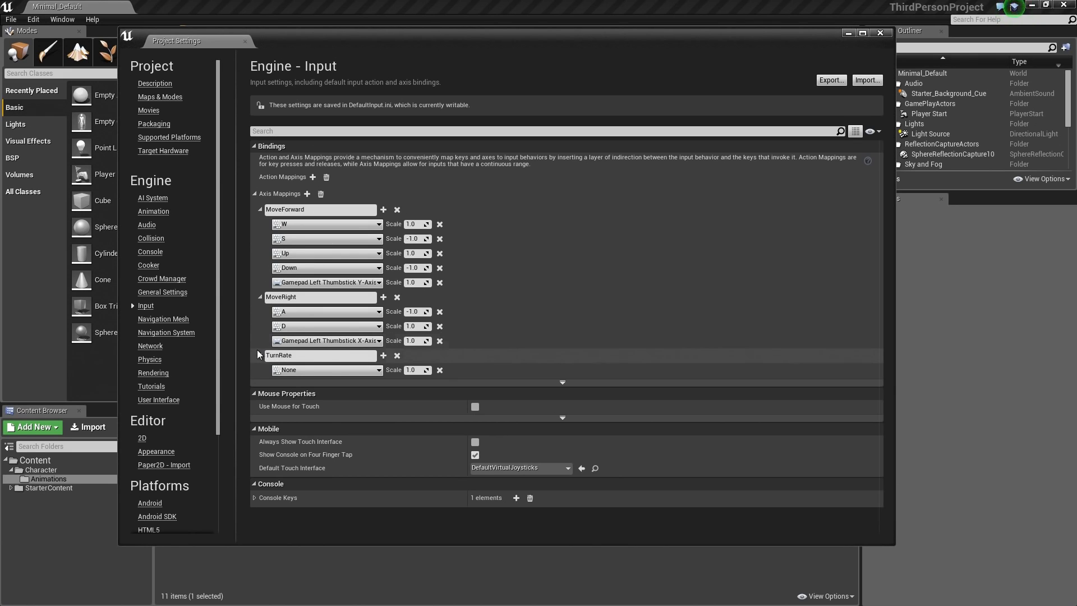
# Add two more key bindings to TurnRate and assign Gamepad Right Thumbstick X-Axis to the first one
pyautogui.click(383, 356)
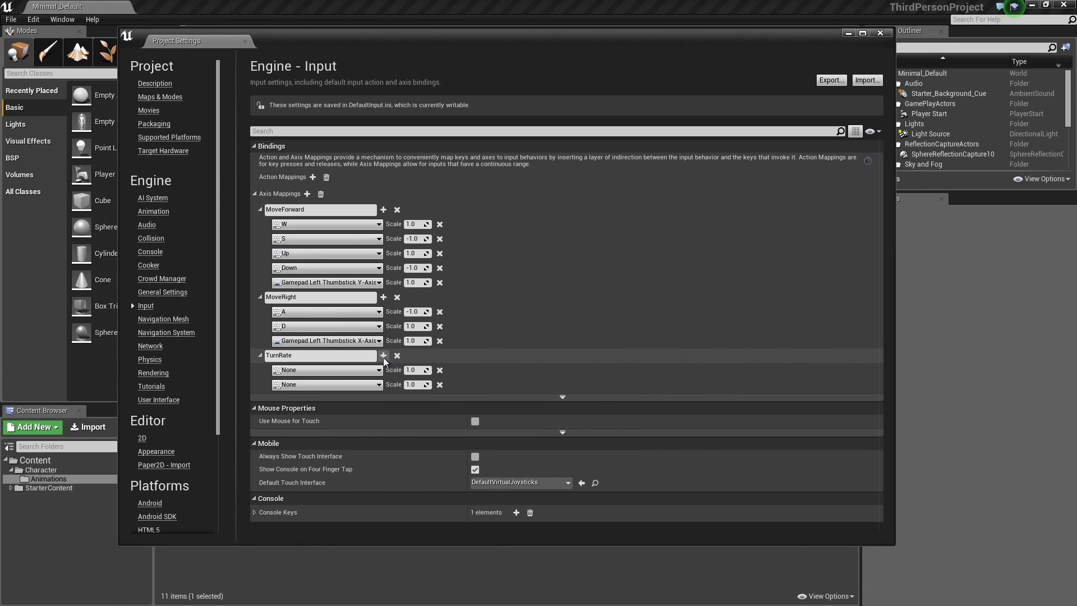
pyautogui.click(383, 356)
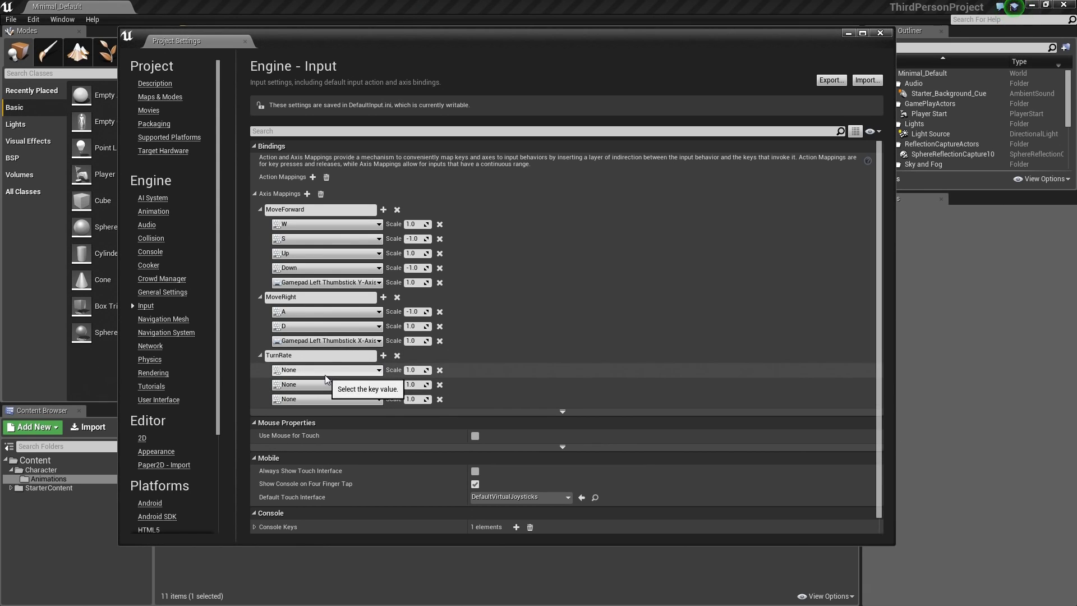
pyautogui.click(325, 374)
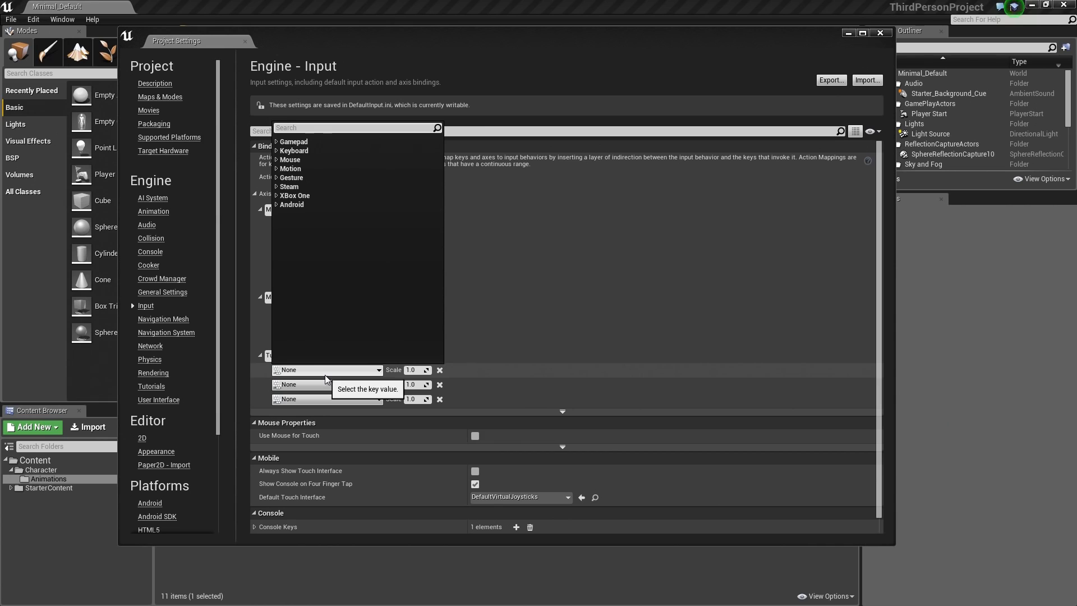
pyautogui.write('game')
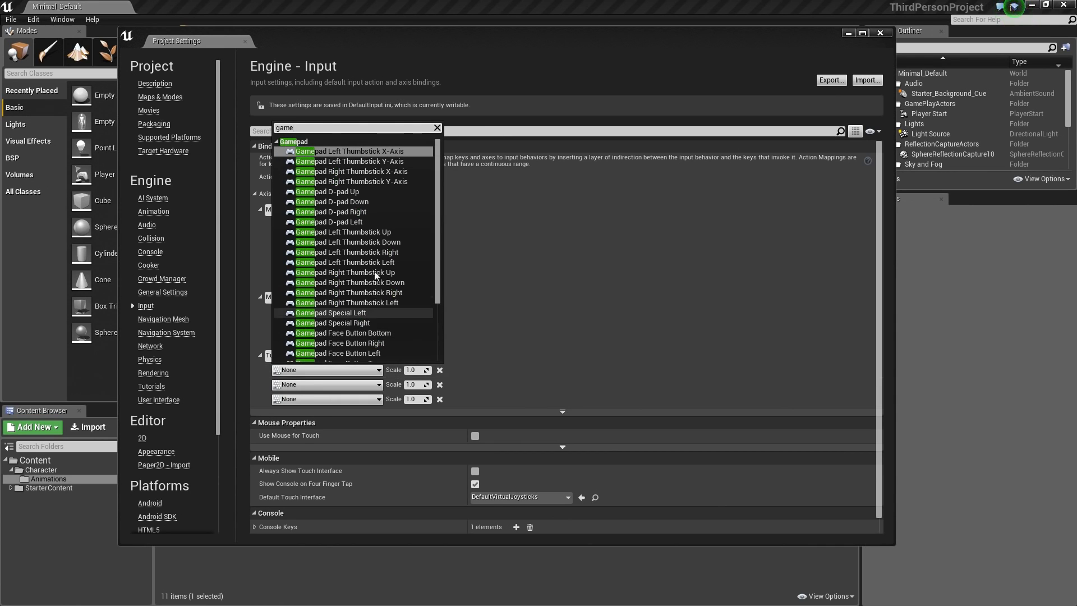
pyautogui.click(344, 174)
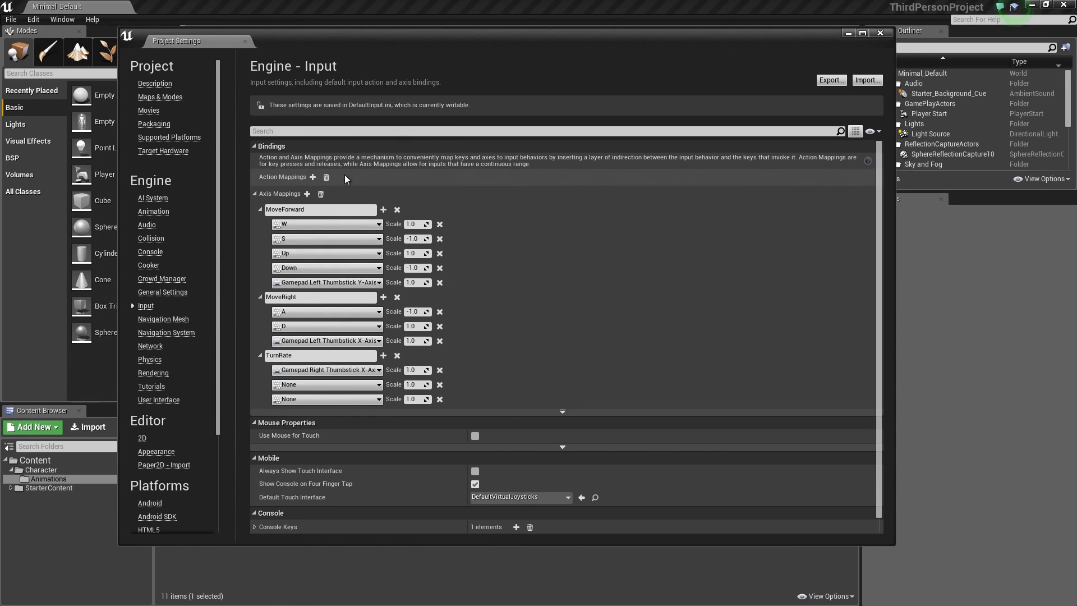
# Assign the keyboard's Left key to the second TurnRate binding and the Right key to the third
pyautogui.click(330, 389)
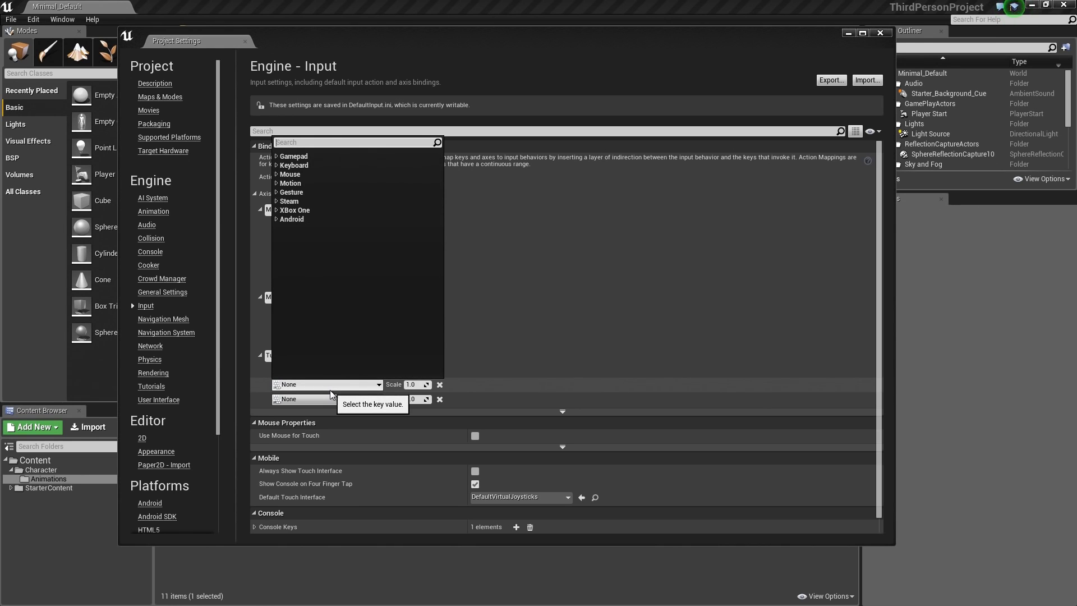
pyautogui.write('left')
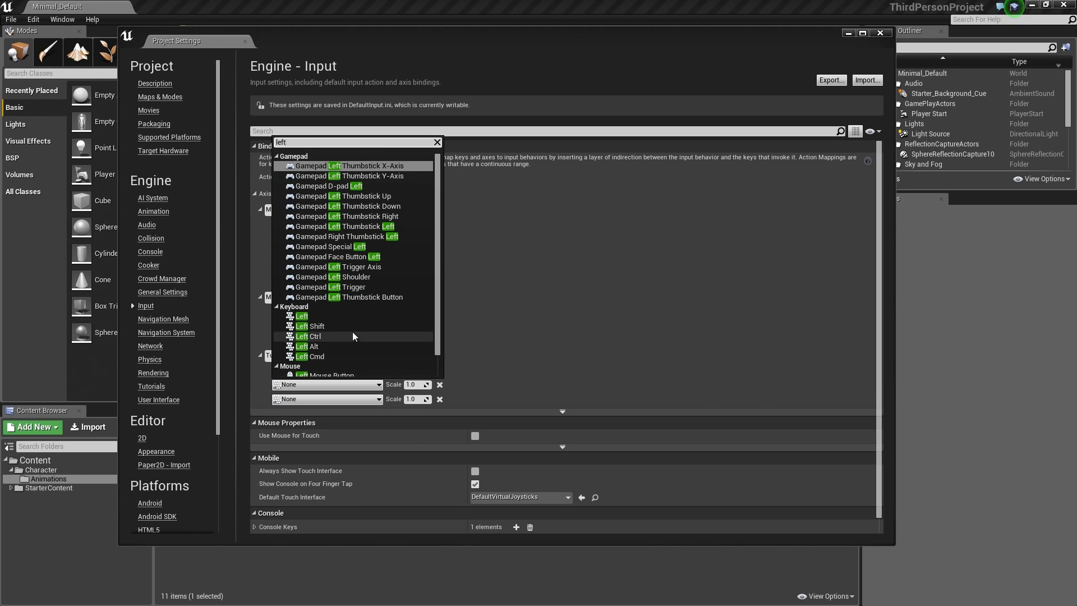
pyautogui.click(306, 317)
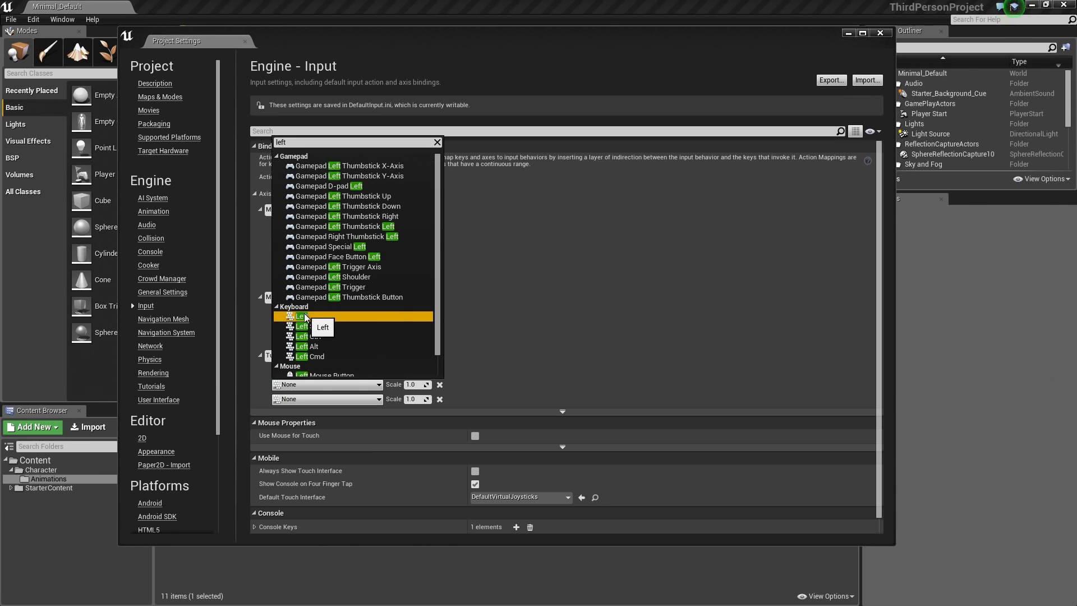
pyautogui.click(320, 400)
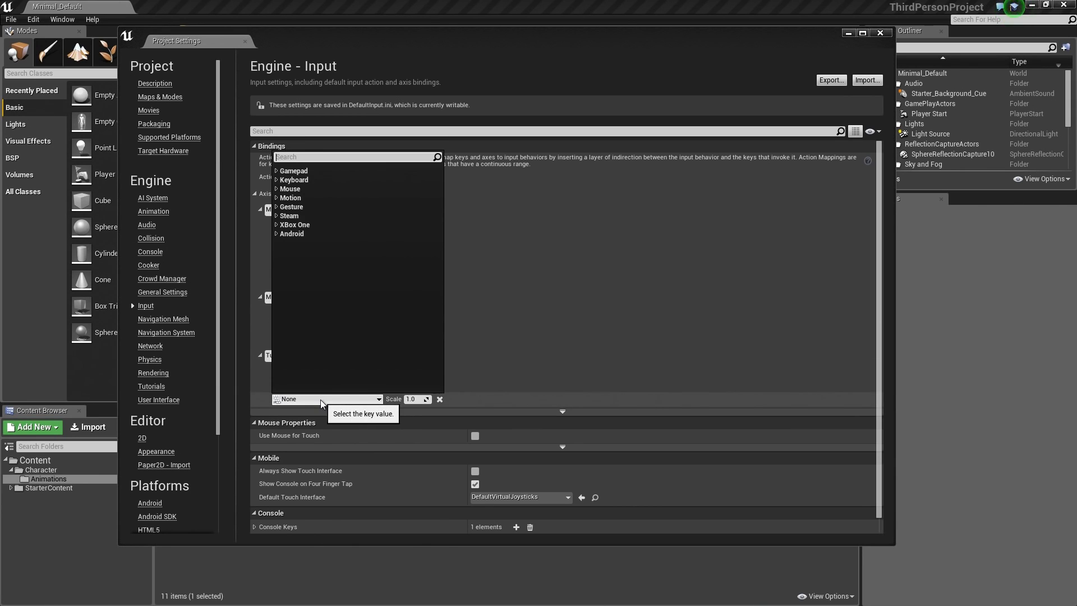
pyautogui.write('right')
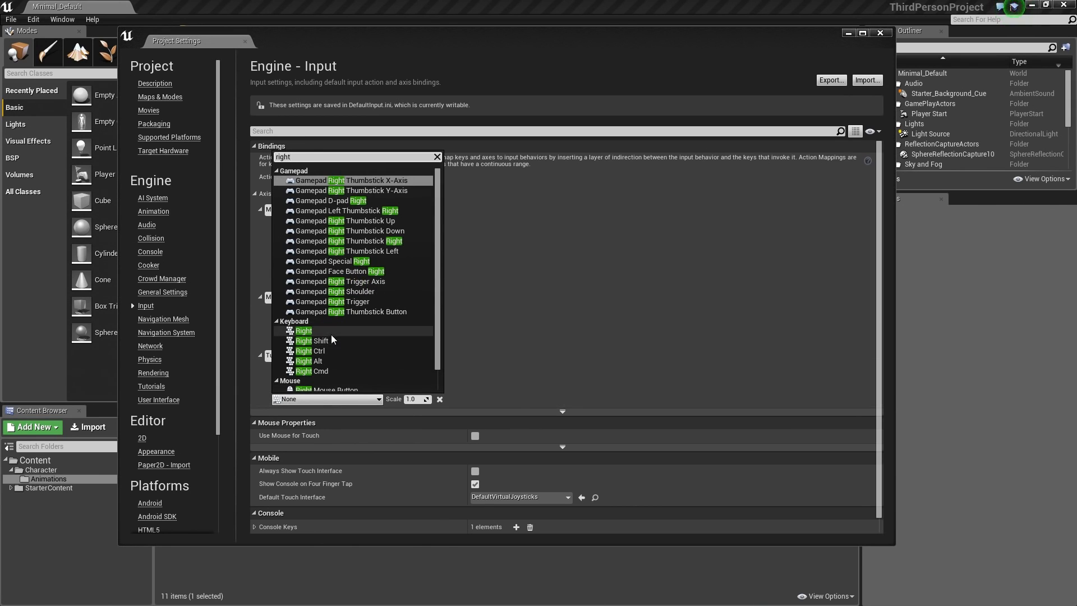
pyautogui.click(330, 335)
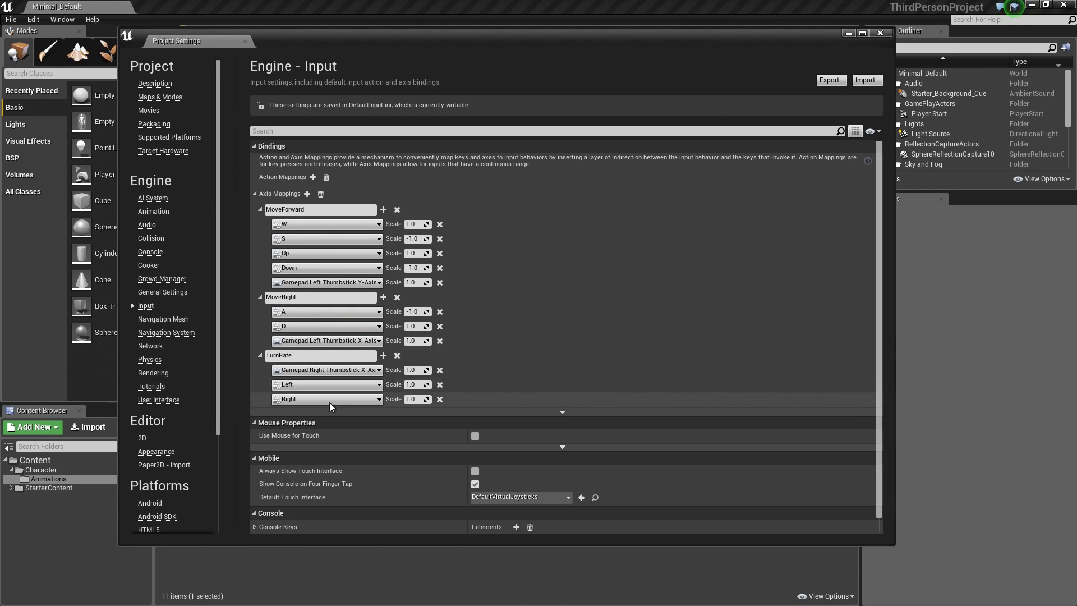
# Set the scale of the Left key binding under TurnRate to -1.0
pyautogui.click(412, 385)
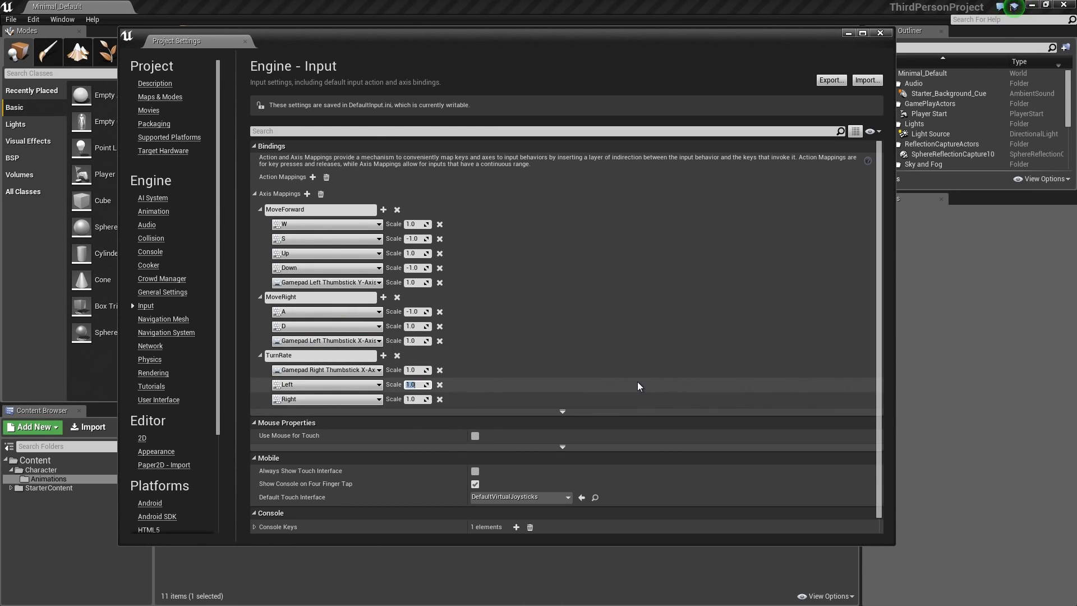
pyautogui.write('-')
pyautogui.press('Return')
# Add a fourth axis mapping named Turn and assign Mouse X to its binding
pyautogui.click(303, 198)
pyautogui.moveTo(336, 416); pyautogui.dragTo(251, 406)
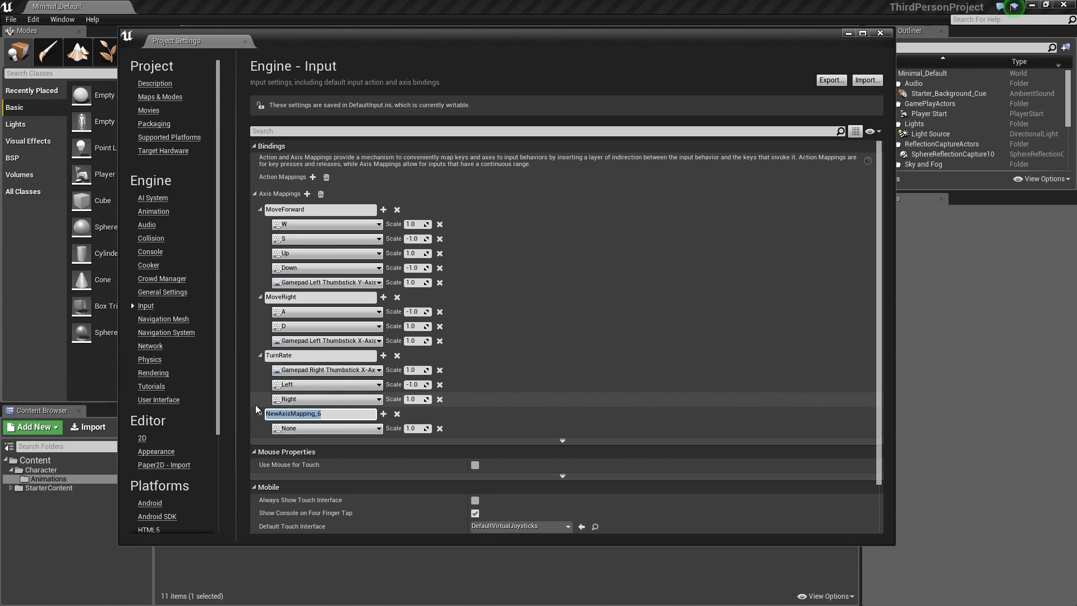
pyautogui.write('Turn')
pyautogui.press('Return')
pyautogui.click(302, 429)
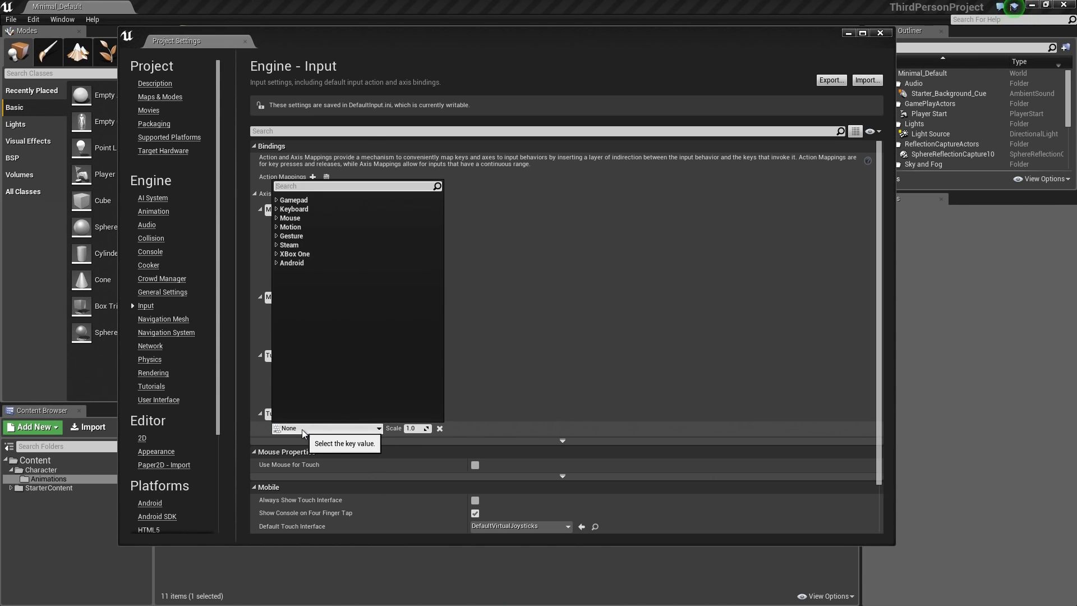
pyautogui.write('mouse')
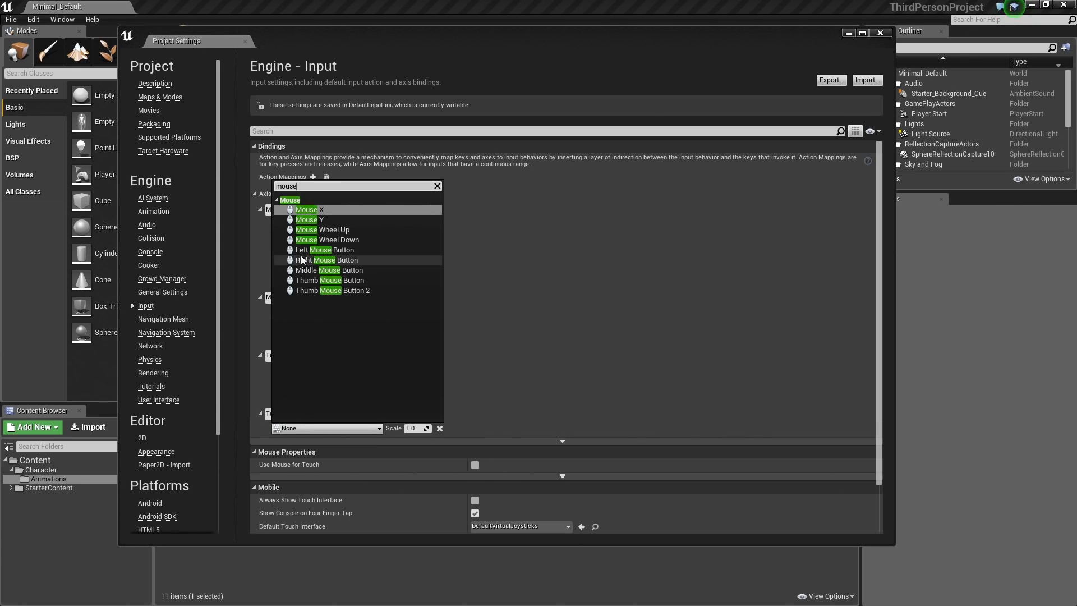
pyautogui.click(309, 210)
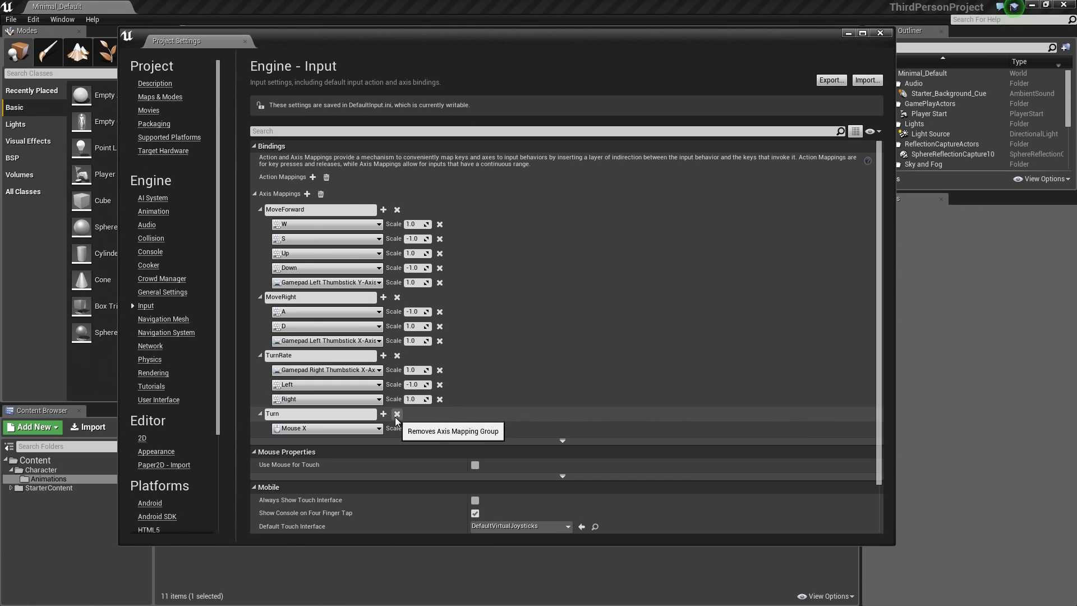
# Add a fifth axis mapping and name it LookUpRate
pyautogui.scroll(-2, 457, 308)
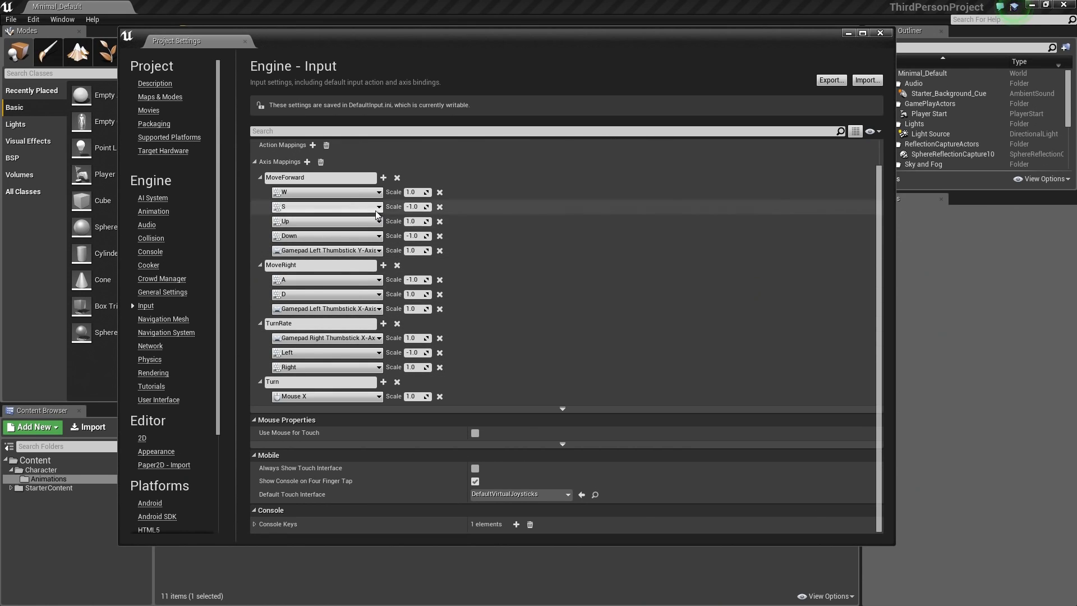
pyautogui.click(307, 162)
pyautogui.click(280, 410)
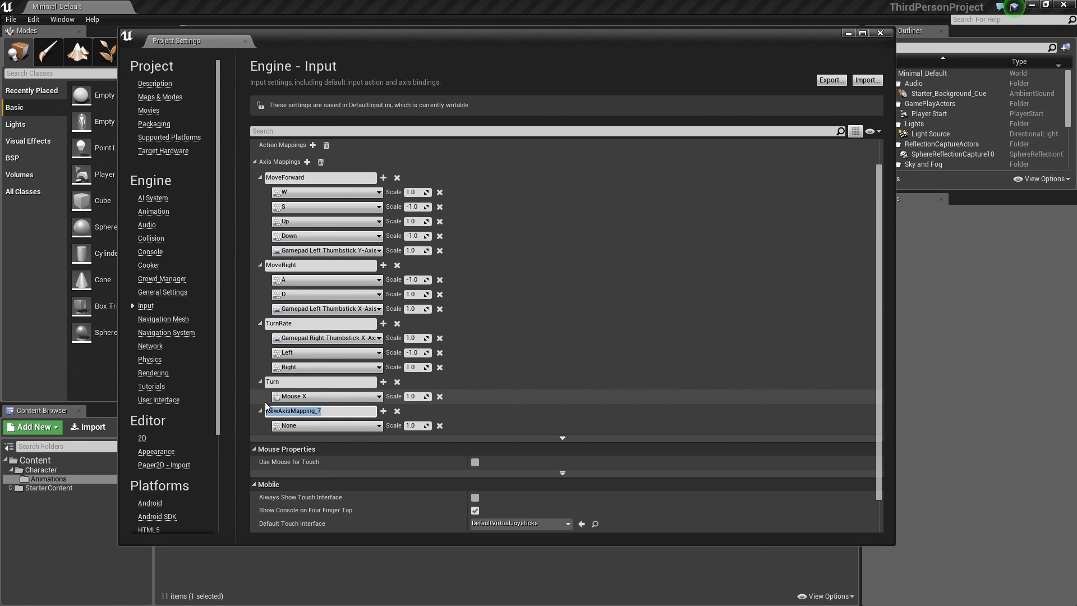
pyautogui.write('LookUpRate')
pyautogui.press('Return')
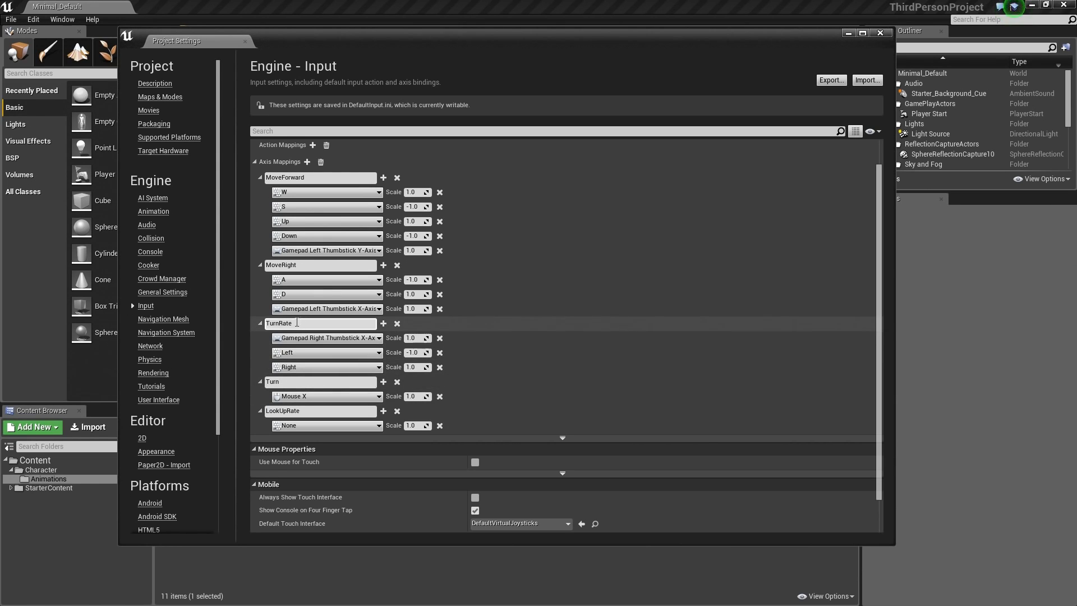
pyautogui.click(275, 383)
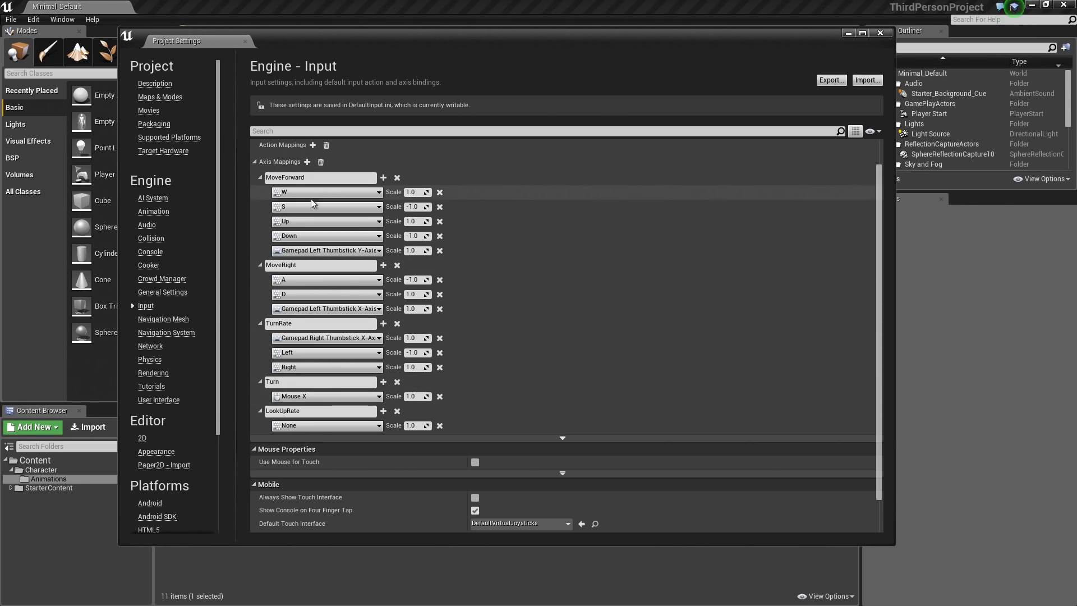
# Assign Gamepad Right Thumbstick Y-Axis to the binding under LookUpRate
pyautogui.click(308, 426)
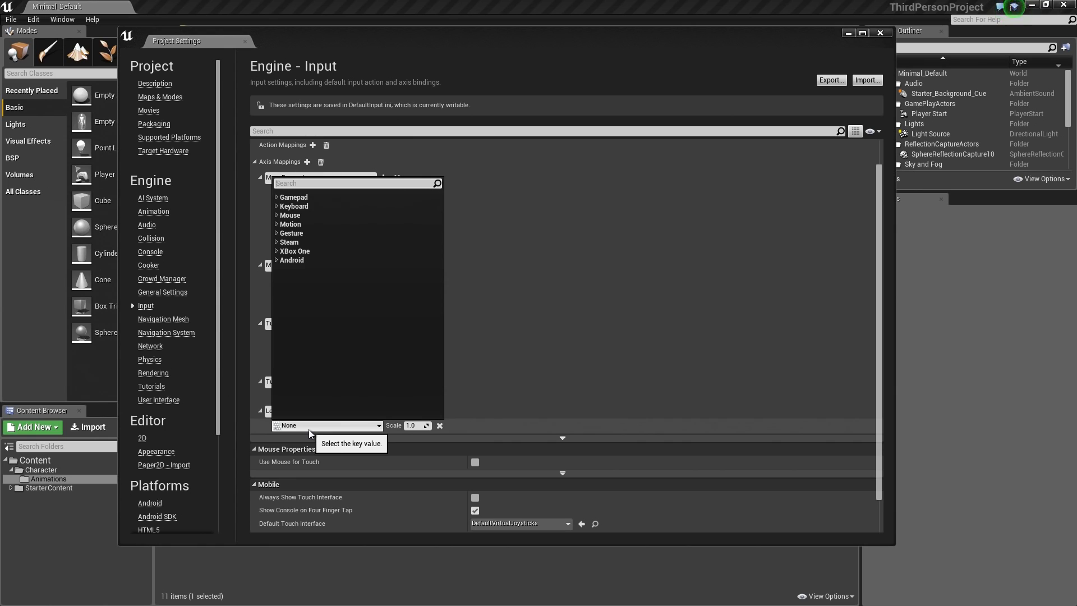
pyautogui.write('gamep')
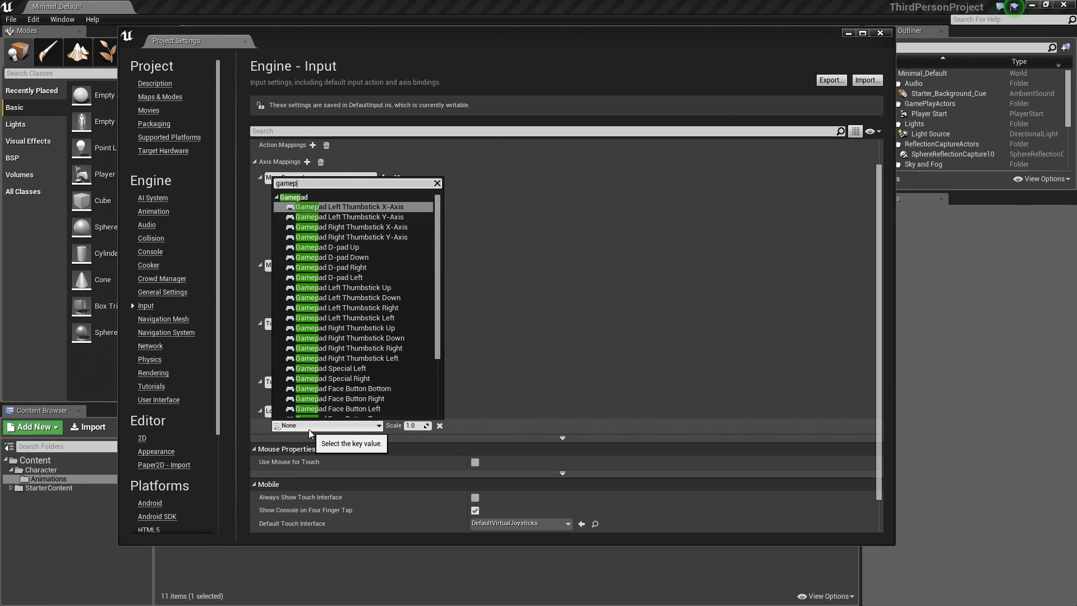
pyautogui.write('ad')
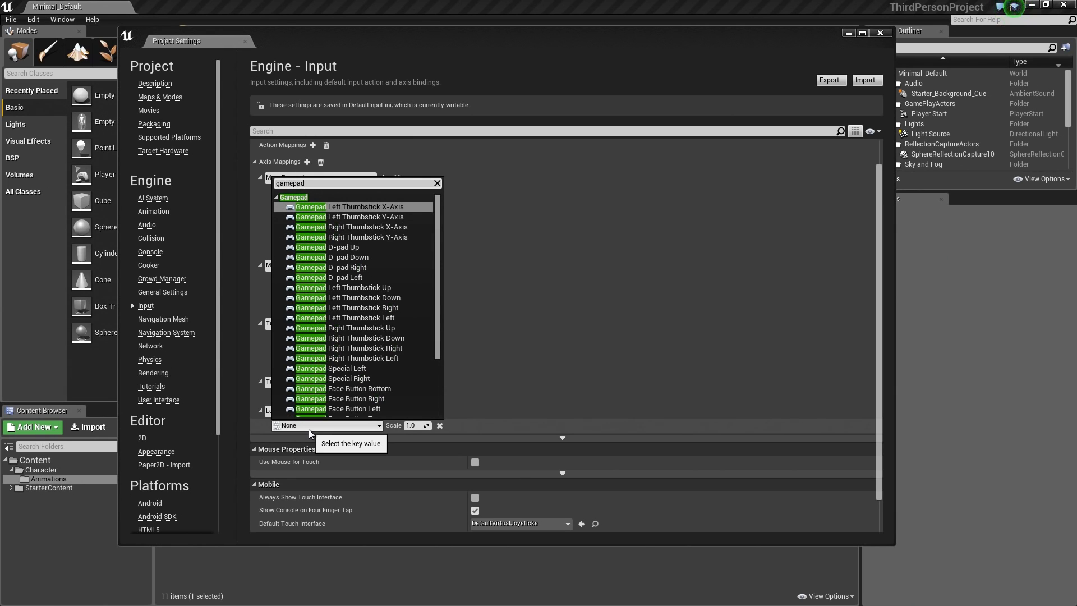
pyautogui.click(375, 237)
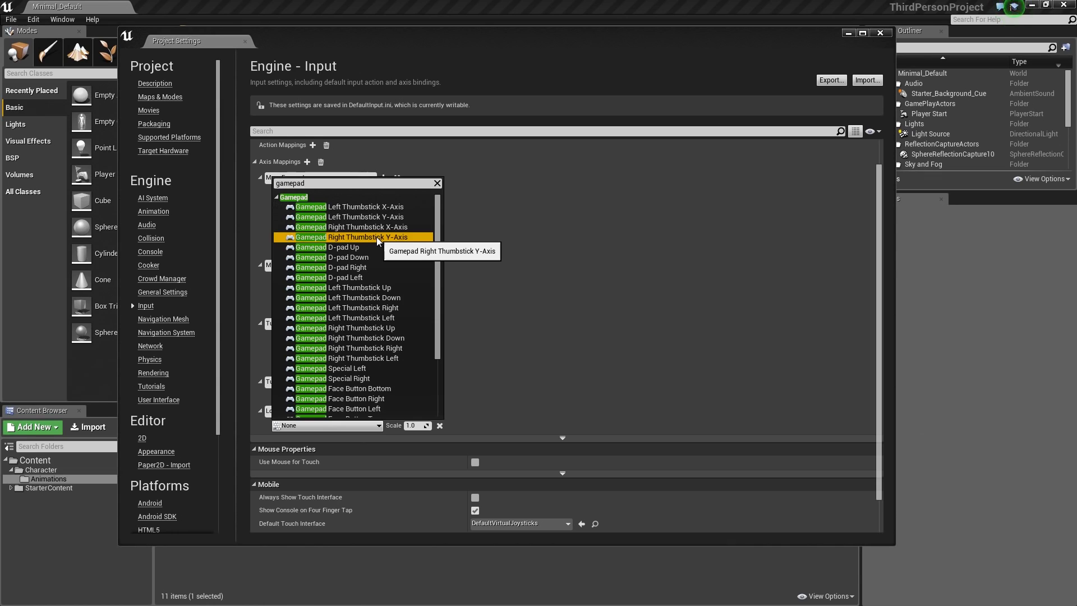
pyautogui.click(376, 237)
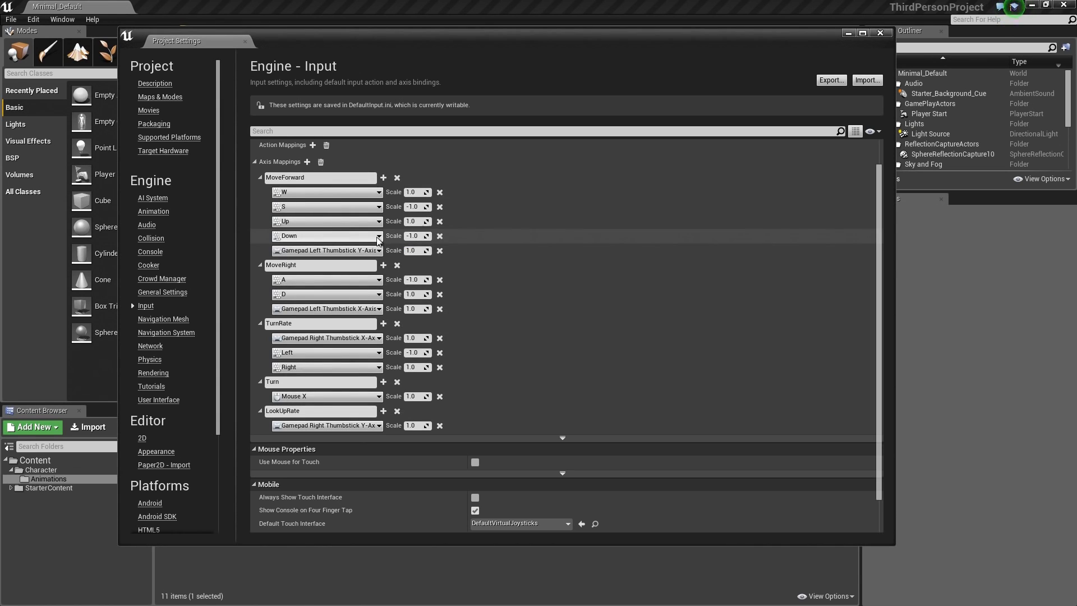
# Add a sixth axis mapping named LookUp and assign Mouse Y to its binding
pyautogui.click(306, 162)
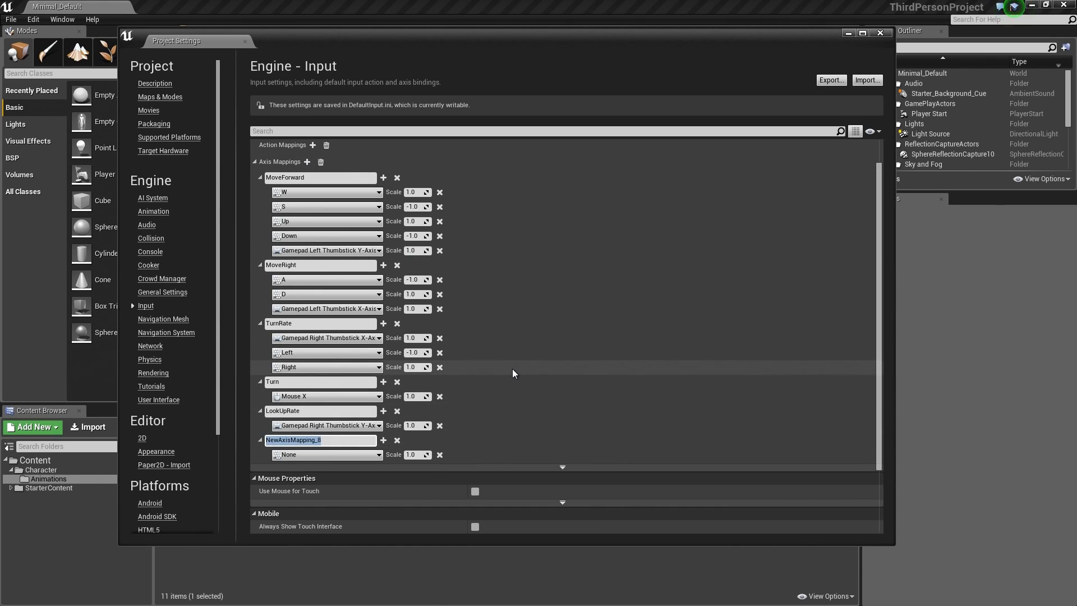
pyautogui.write('LookUp')
pyautogui.click(352, 453)
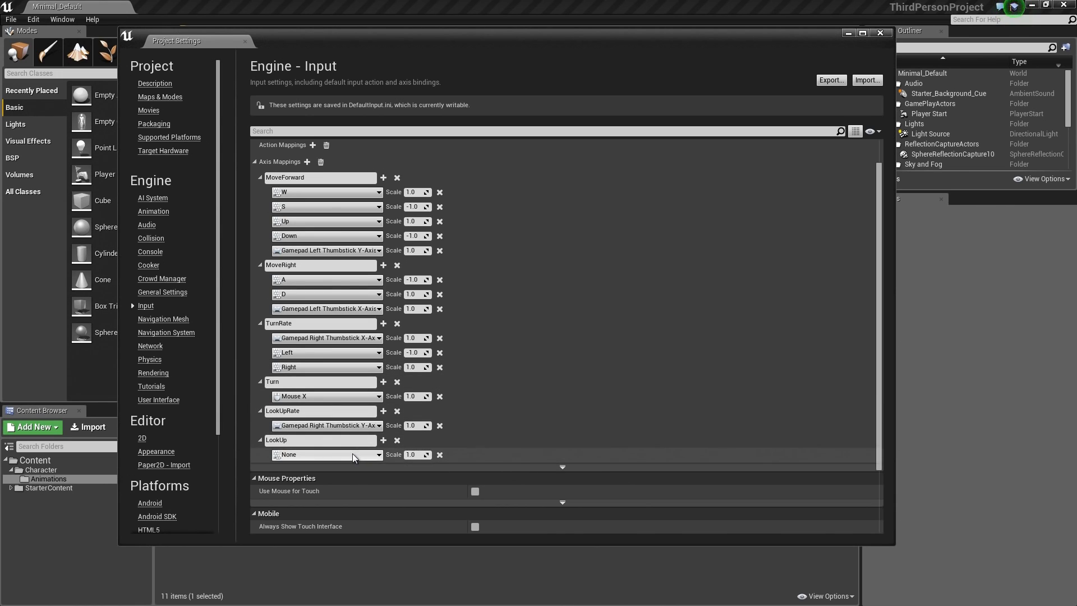
pyautogui.click(332, 456)
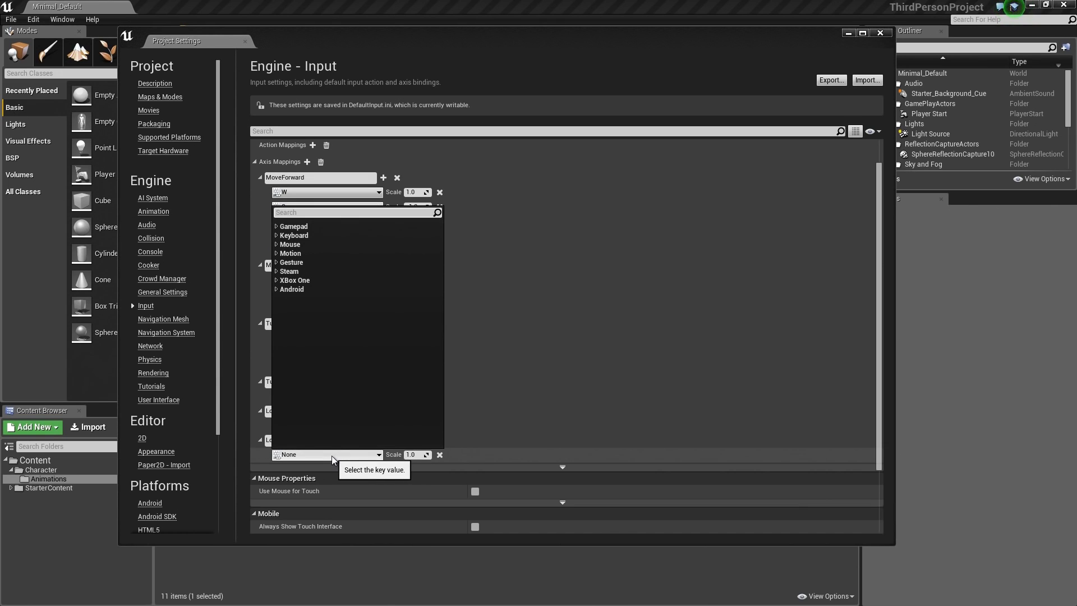
pyautogui.write('mouse')
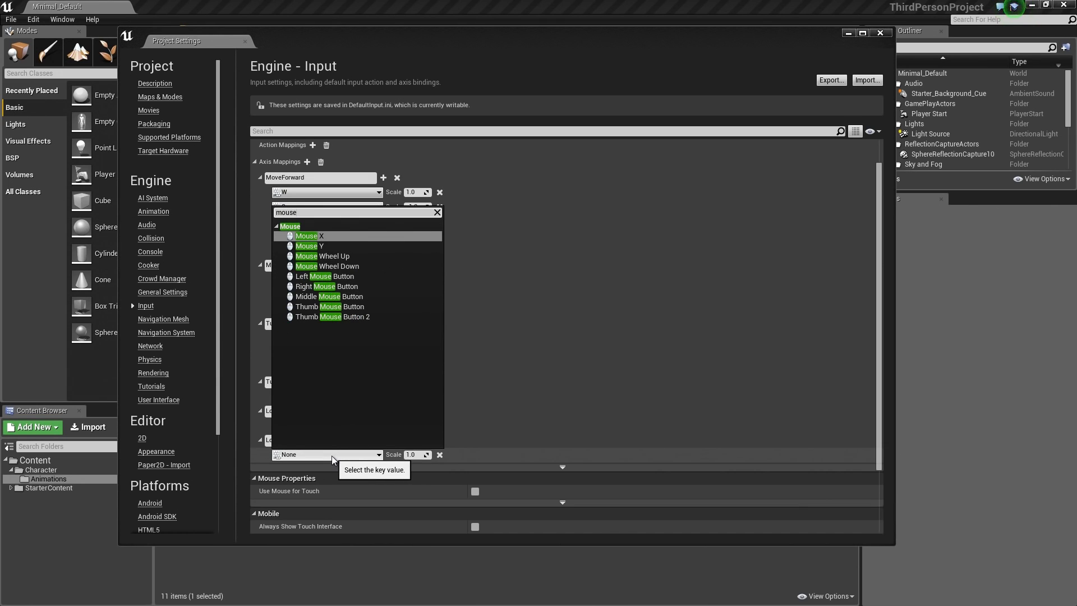
pyautogui.click(308, 247)
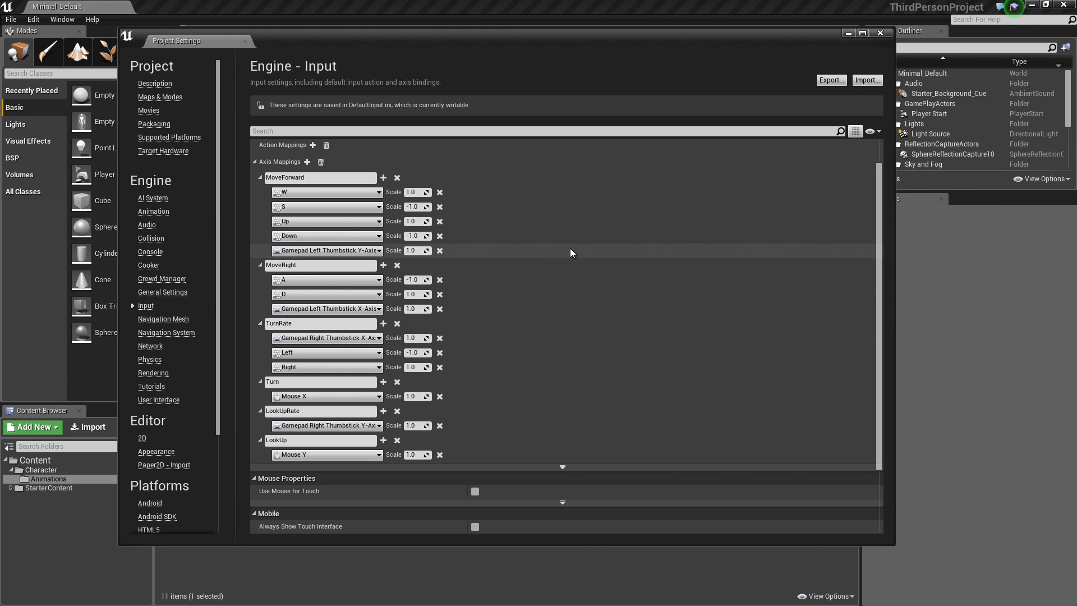
# Set the scale of the Mouse Y binding under LookUp to -1.0
pyautogui.click(418, 454)
pyautogui.write('-1')
pyautogui.press('Return')
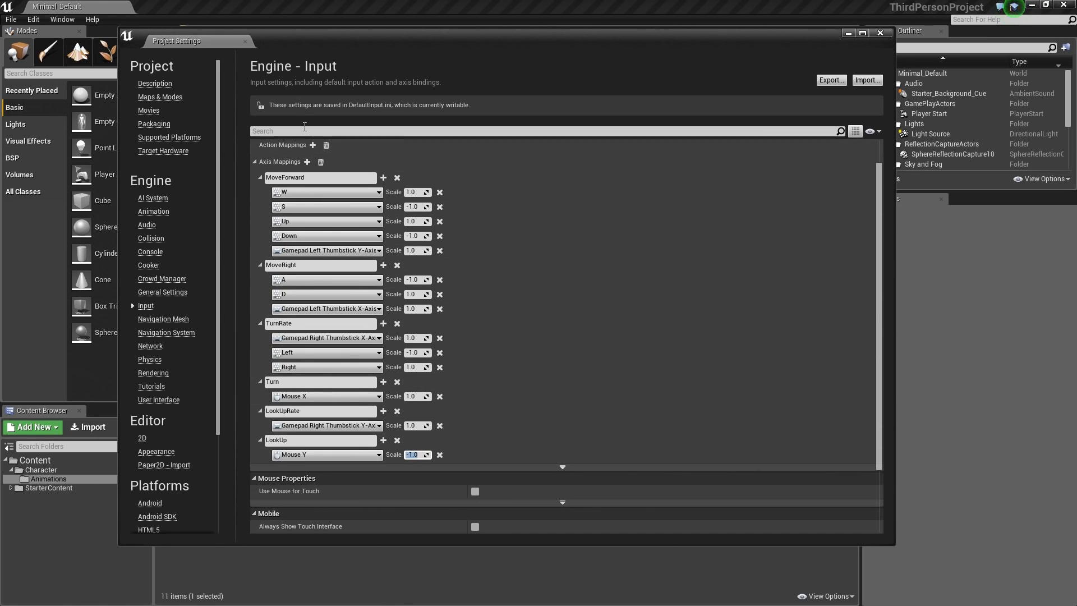
# Collapse the axis mappings, then add an action mapping and name it Jump
pyautogui.click(253, 162)
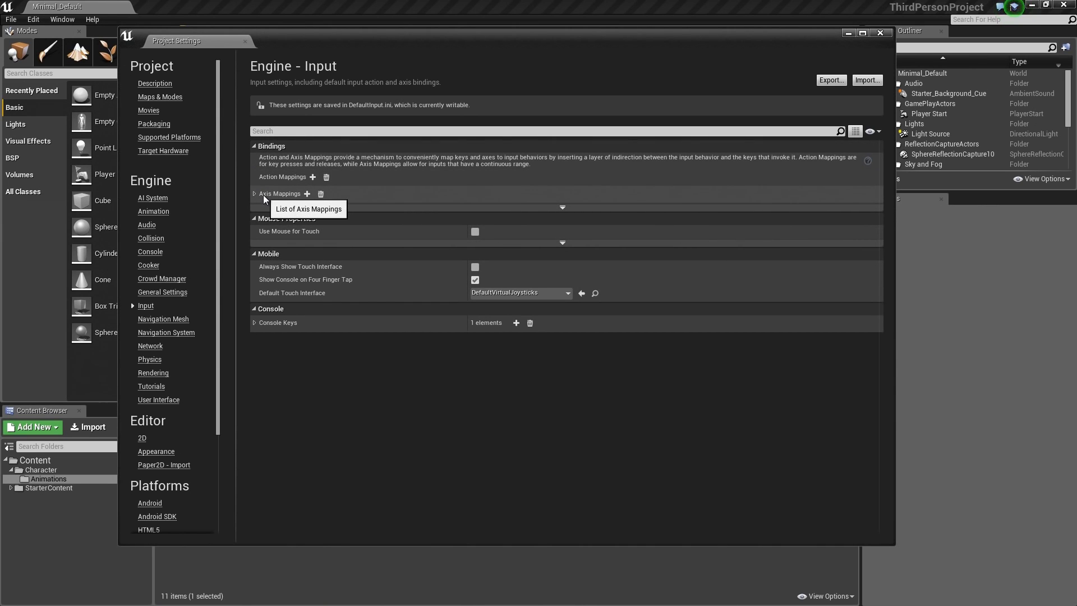
pyautogui.click(312, 177)
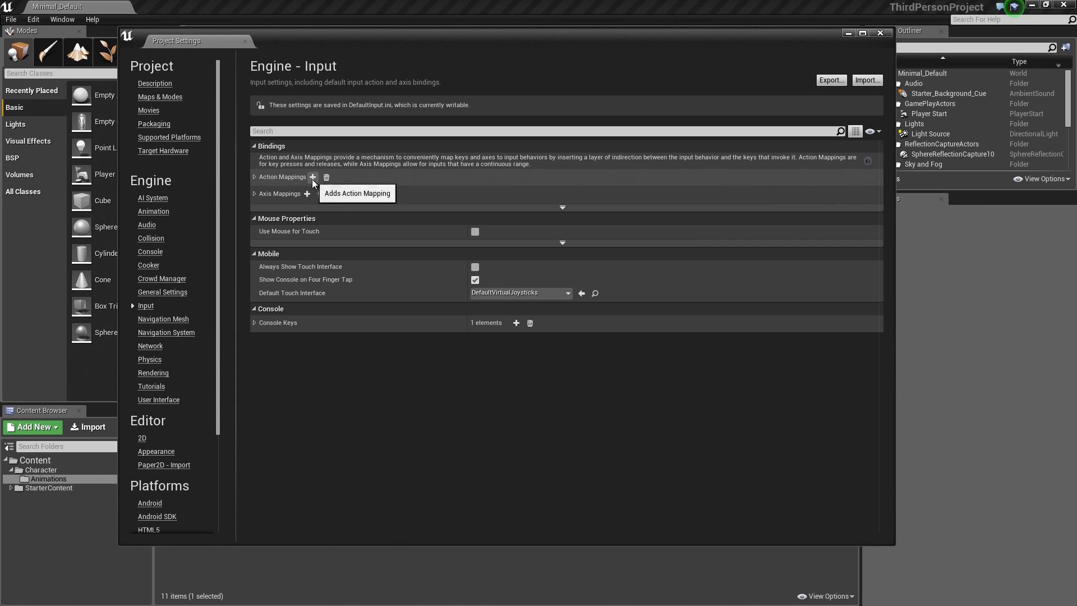
pyautogui.click(254, 178)
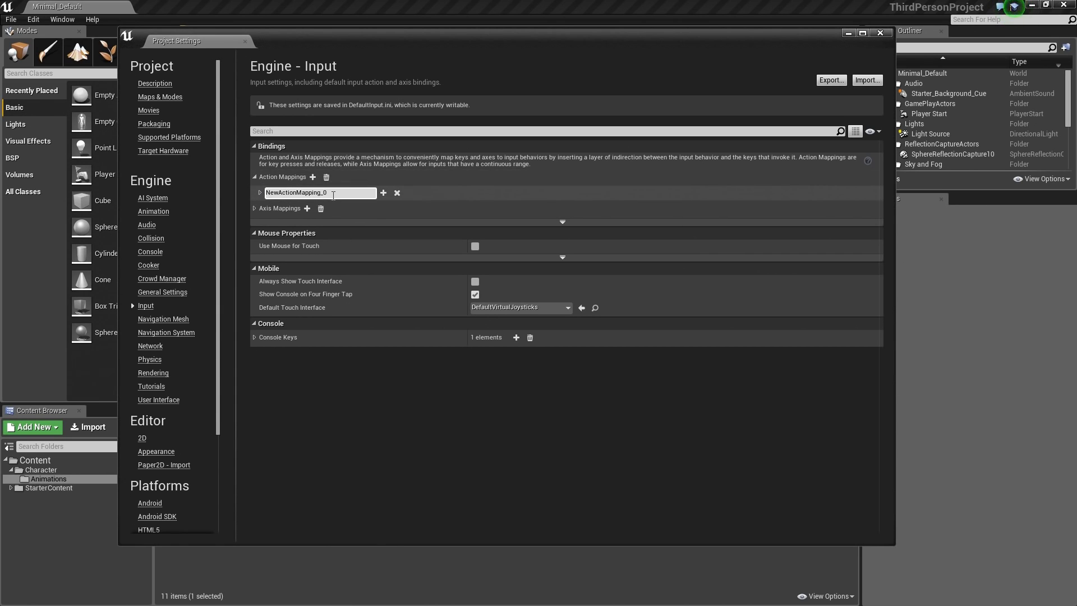
pyautogui.moveTo(328, 193); pyautogui.dragTo(265, 194)
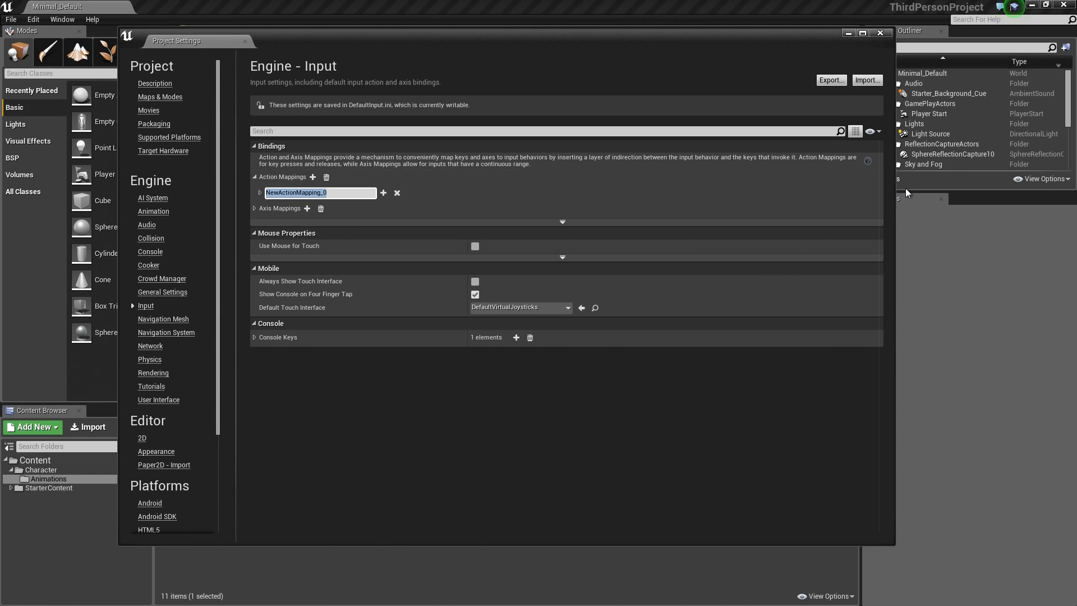
pyautogui.write('Jump')
# Expand the Jump action mapping and assign Space Bar to its first binding
pyautogui.click(259, 193)
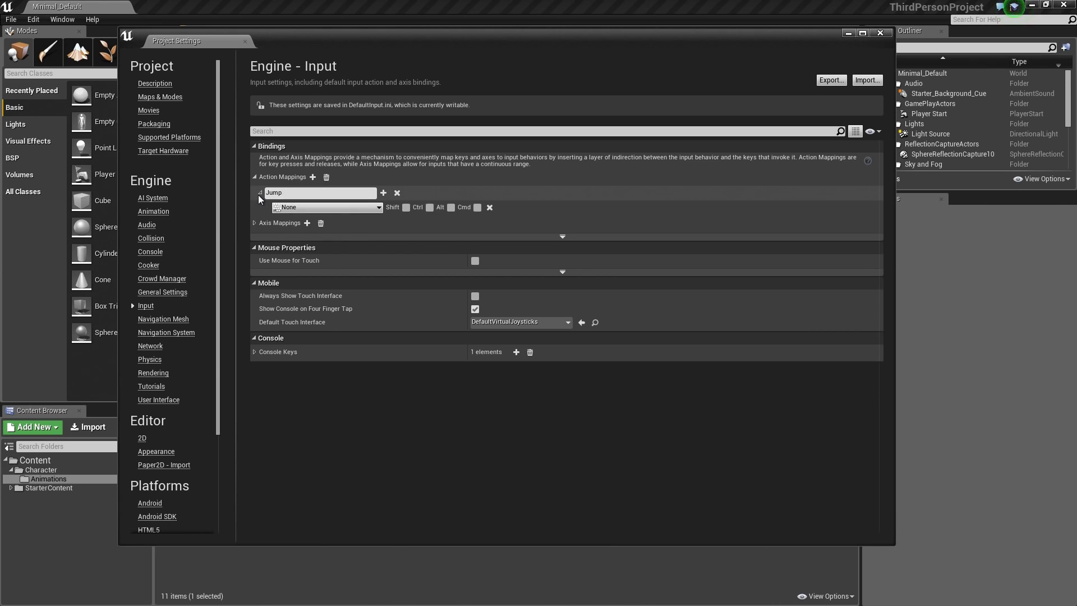
pyautogui.click(311, 208)
pyautogui.write('space')
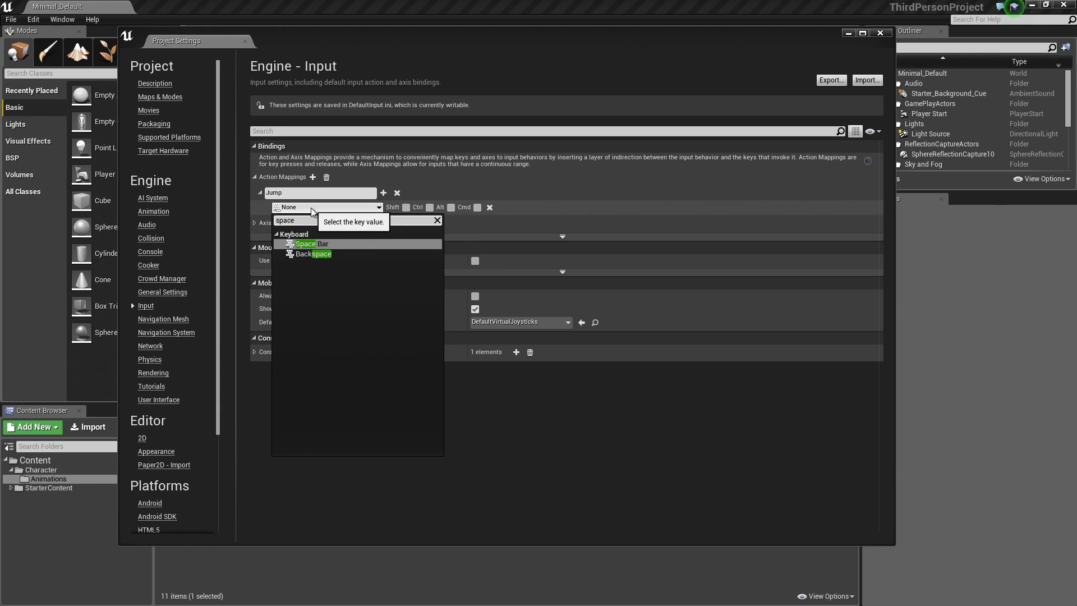
pyautogui.click(328, 245)
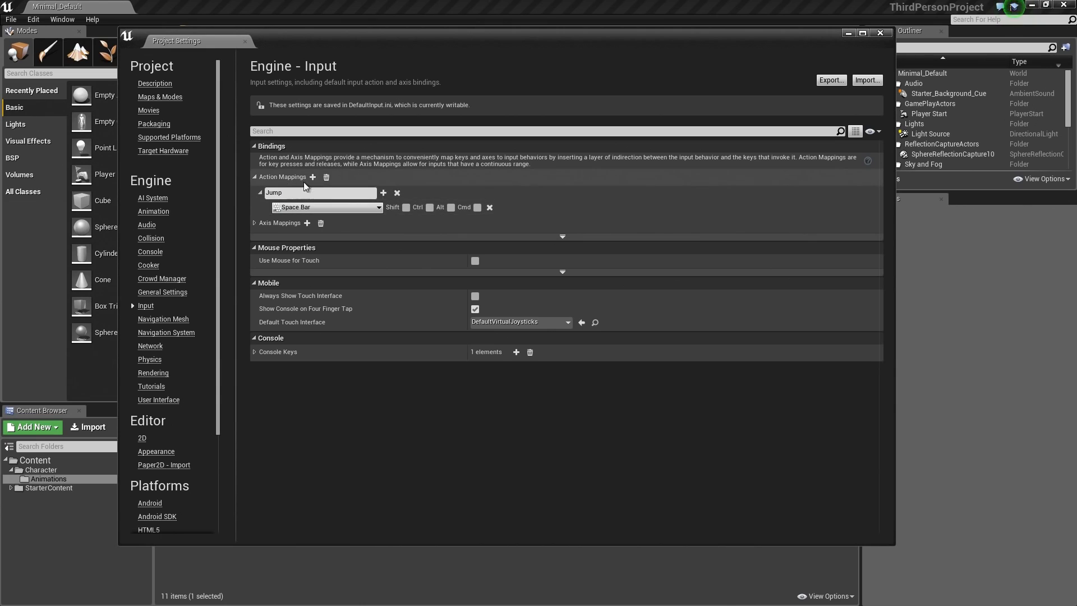
# Add a second binding to the Jump action and assign Gamepad Face Button Bottom to it
pyautogui.click(384, 193)
pyautogui.click(367, 222)
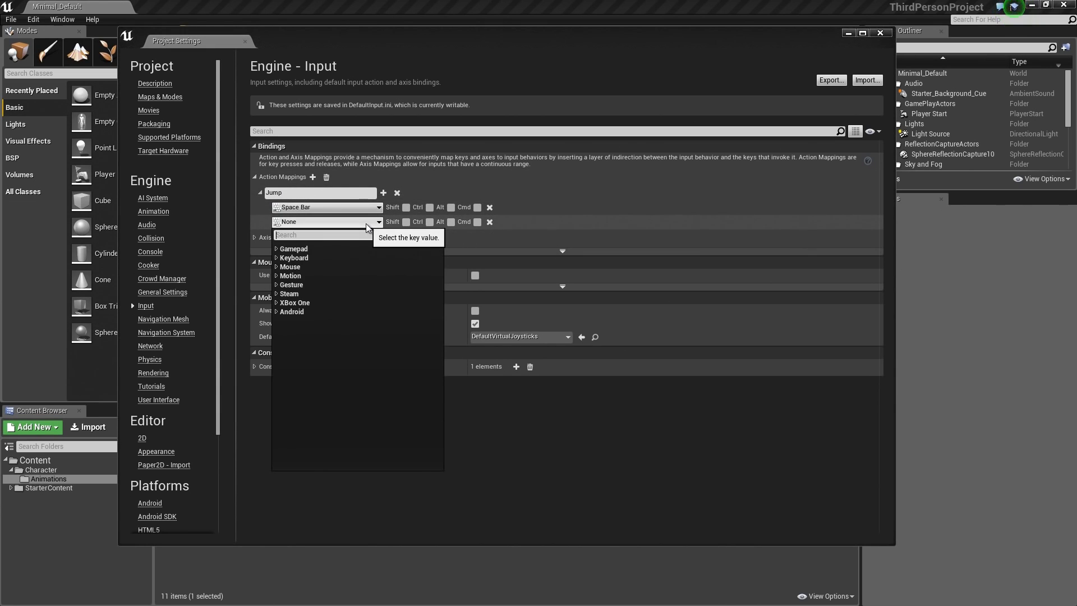
pyautogui.write('game')
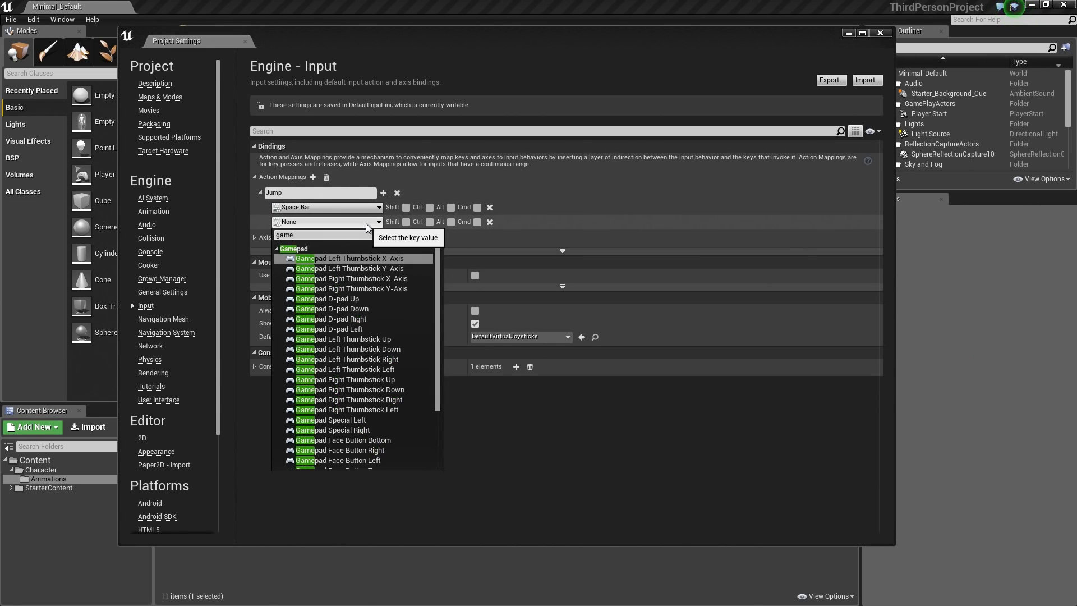
pyautogui.write('pad')
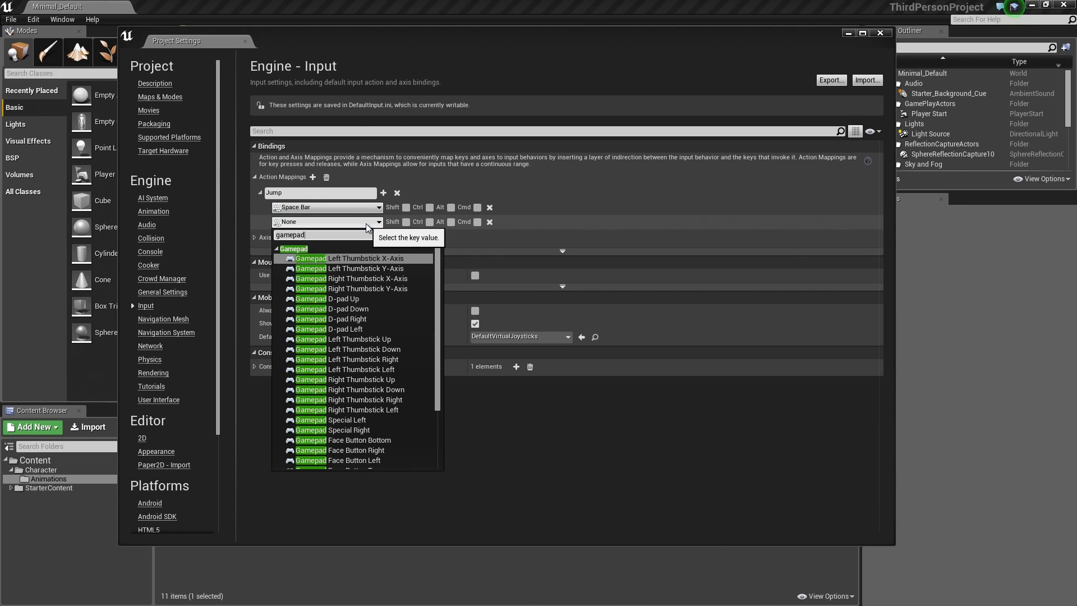
pyautogui.scroll(-2, 365, 328)
pyautogui.scroll(-2, 365, 324)
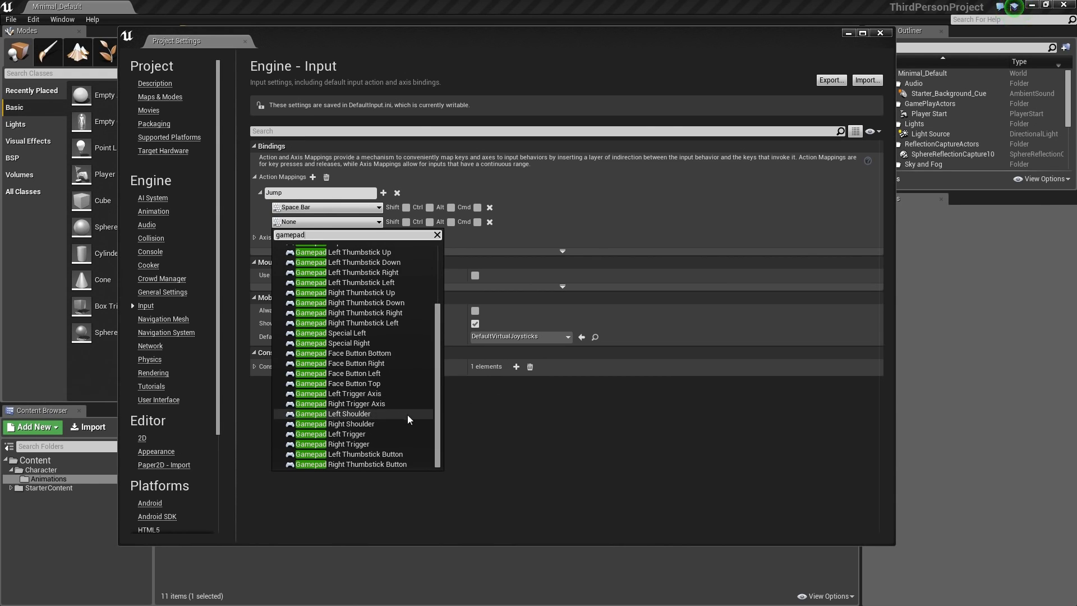
pyautogui.click(363, 353)
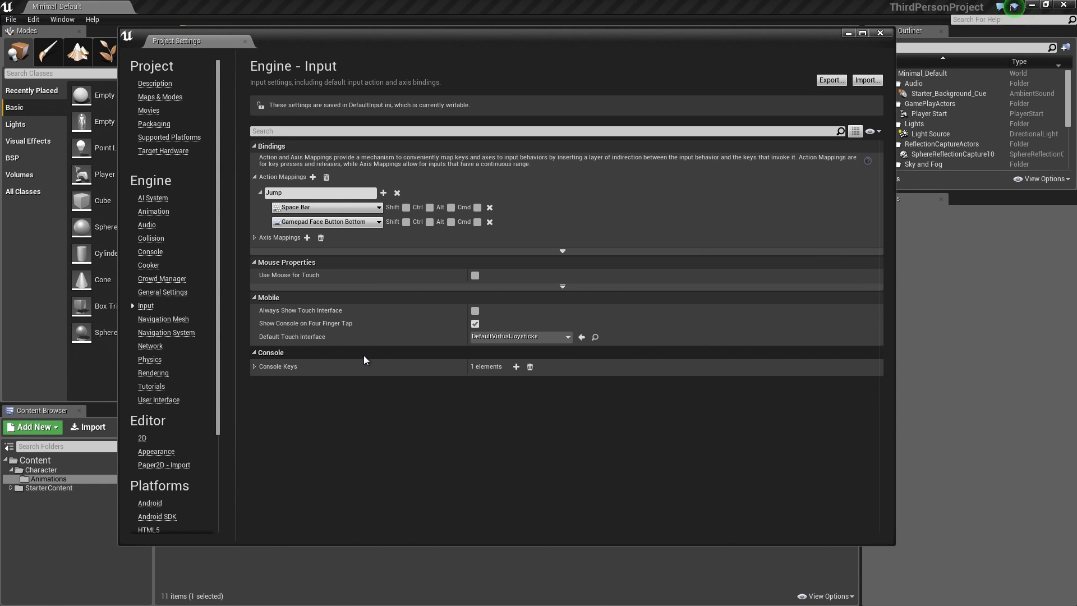
# Add a second action mapping and name it Punch
pyautogui.click(314, 179)
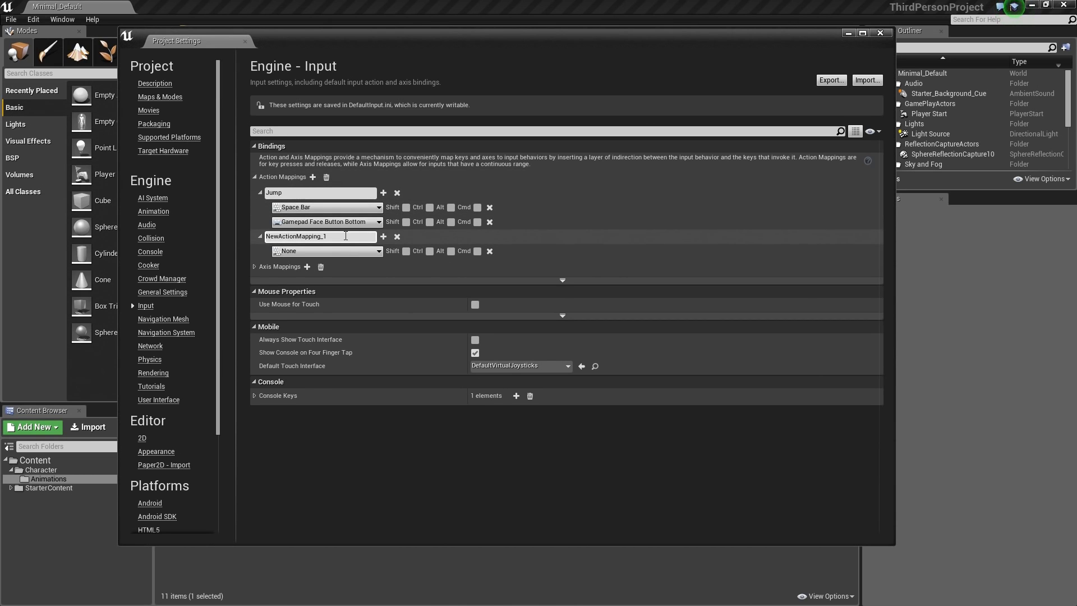
pyautogui.moveTo(346, 235); pyautogui.dragTo(264, 236)
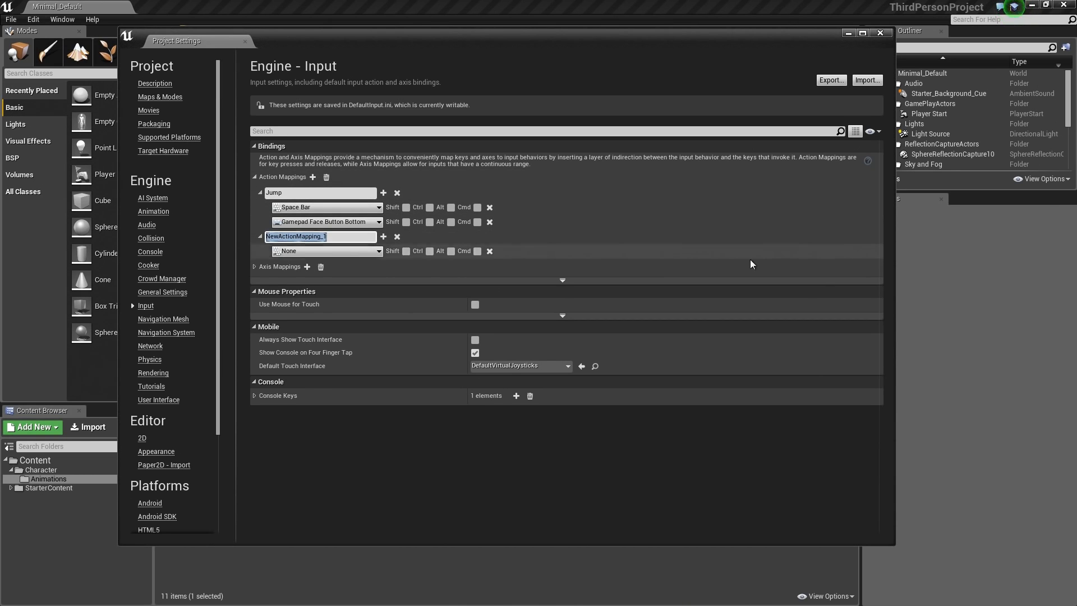
pyautogui.write('P')
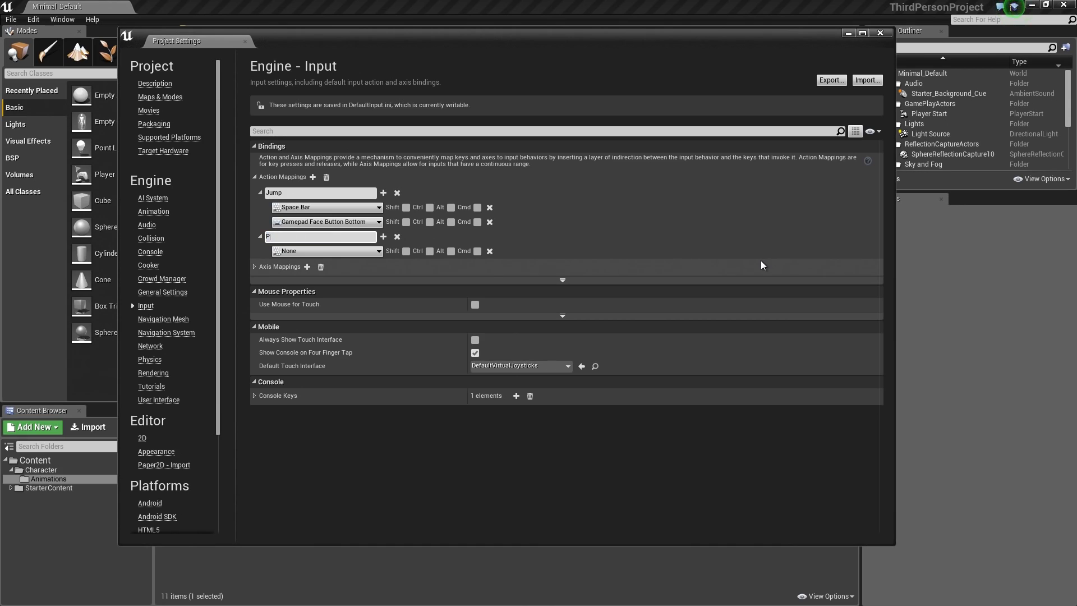
pyautogui.write('unch')
pyautogui.press('Return')
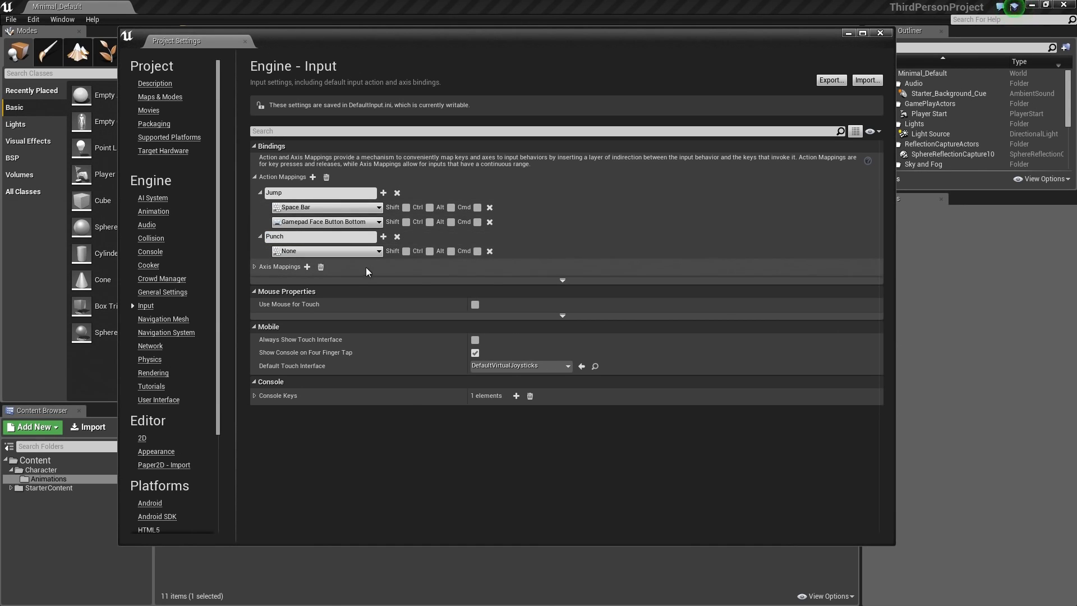
# Assign Left Mouse Button to the first binding of the Punch action
pyautogui.click(352, 253)
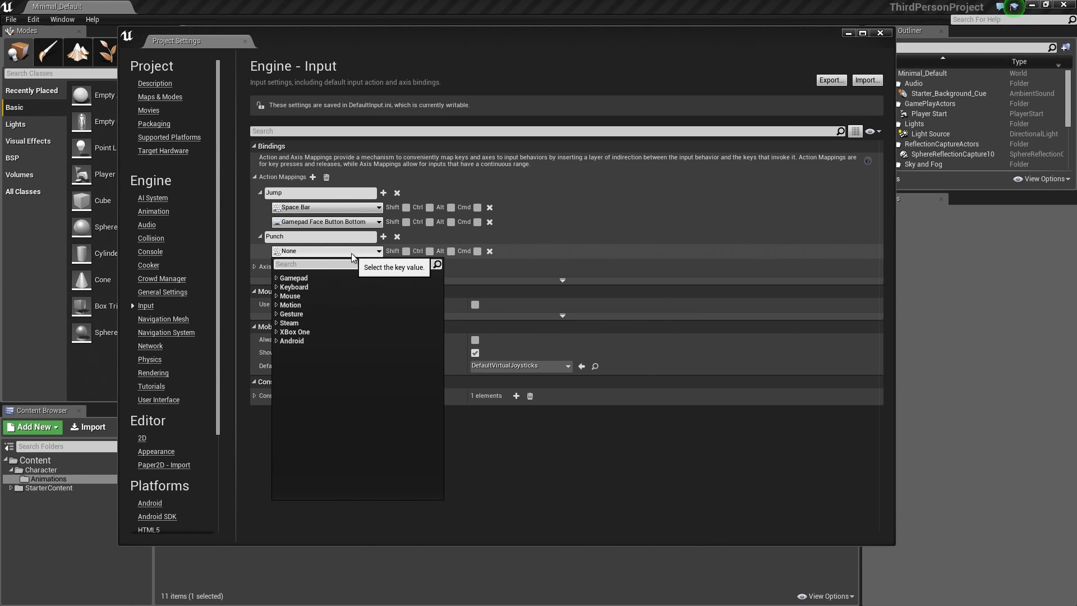
pyautogui.write('left mouse')
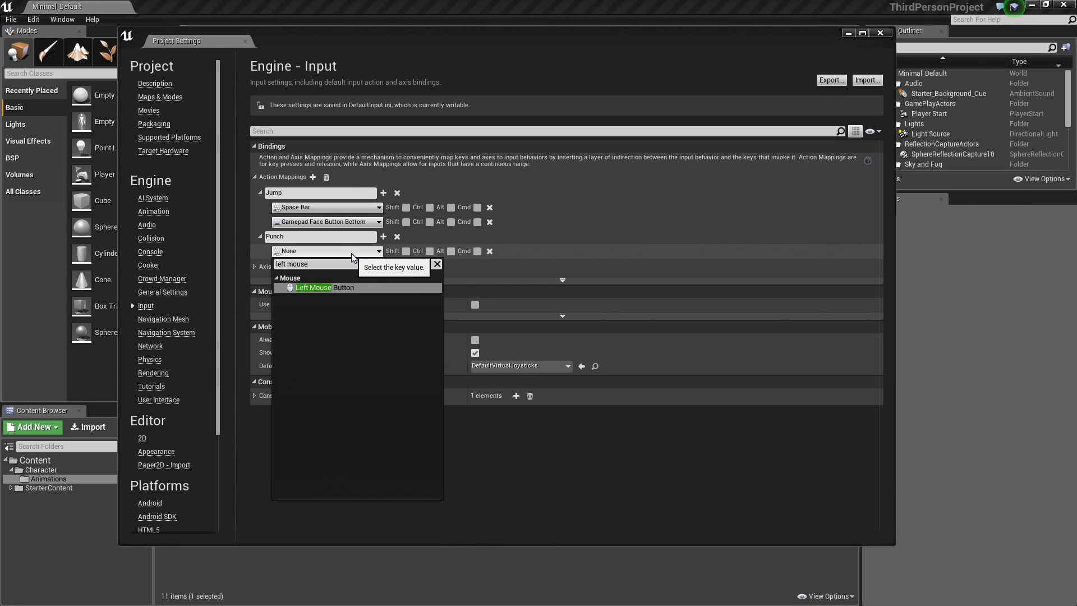
pyautogui.click(322, 287)
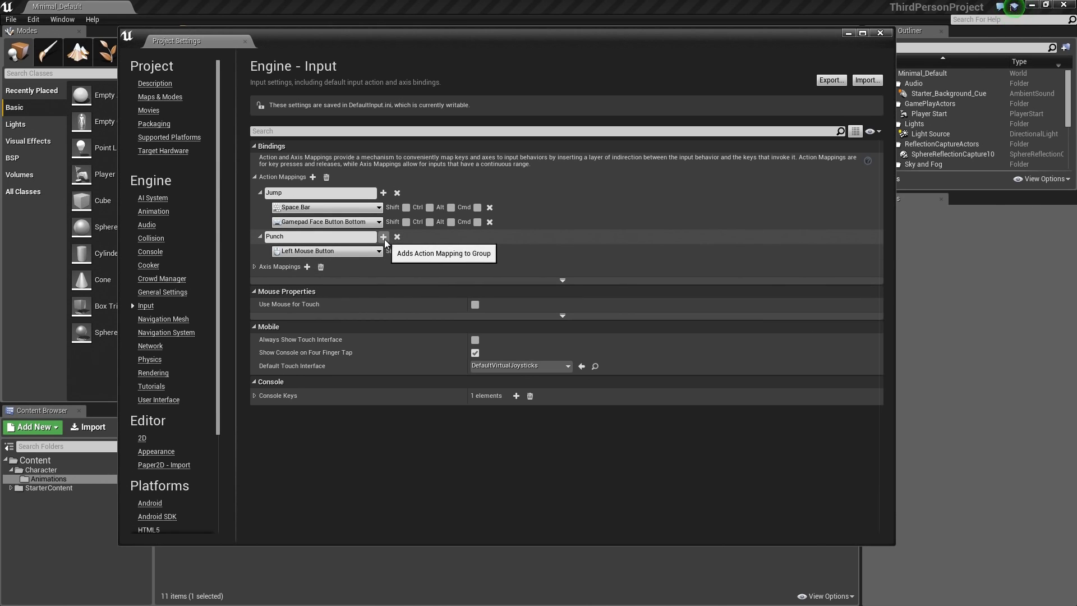
# Add a second binding to the Punch action and assign Gamepad Face Button Left to it
pyautogui.click(385, 238)
pyautogui.click(319, 266)
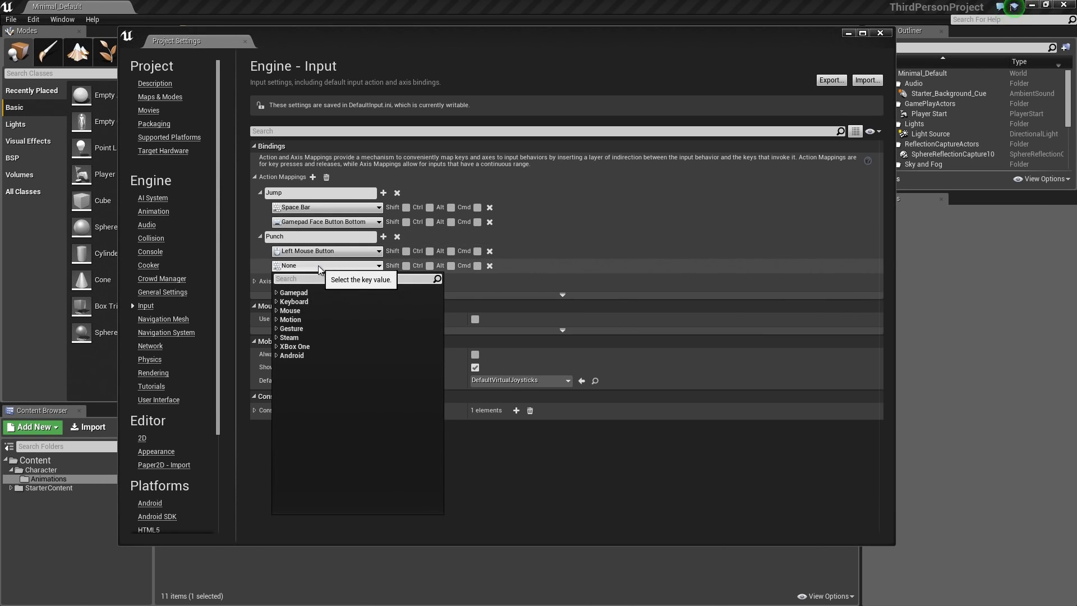
pyautogui.write('gamepad')
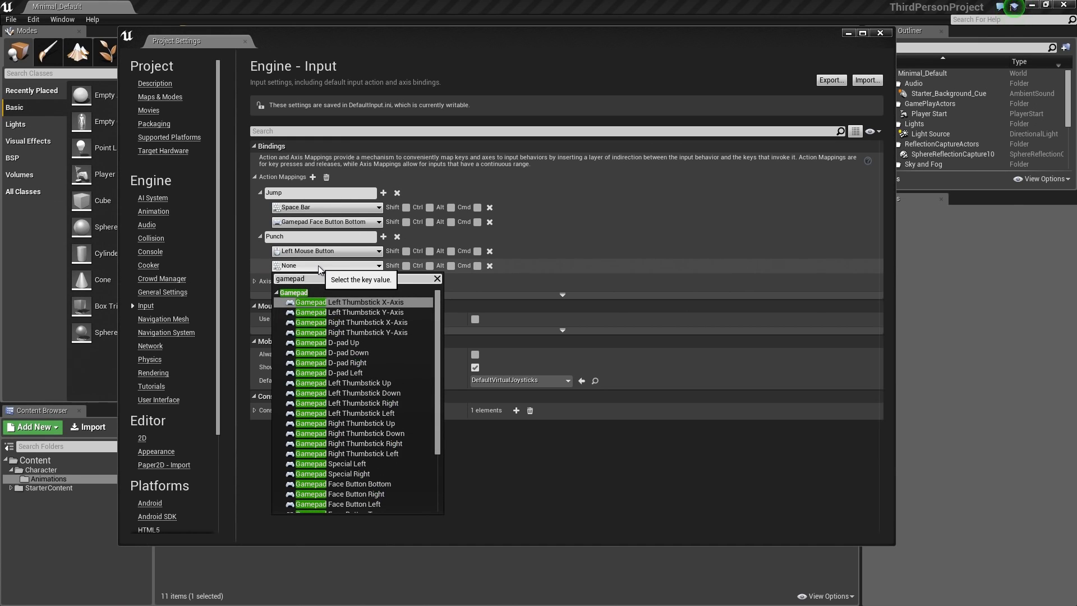
pyautogui.scroll(-1, 420, 422)
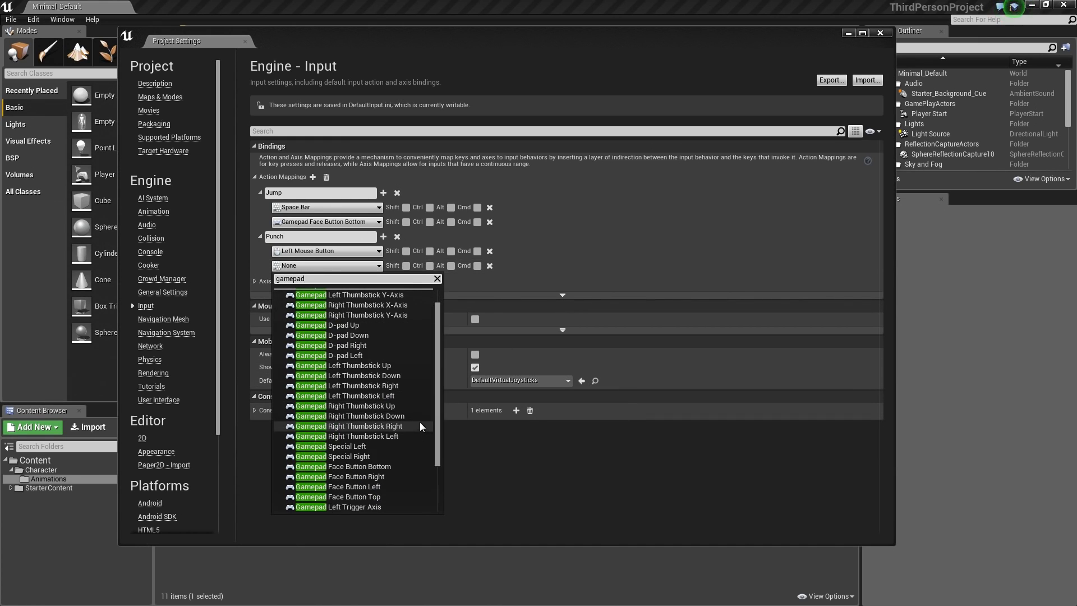
pyautogui.click(390, 486)
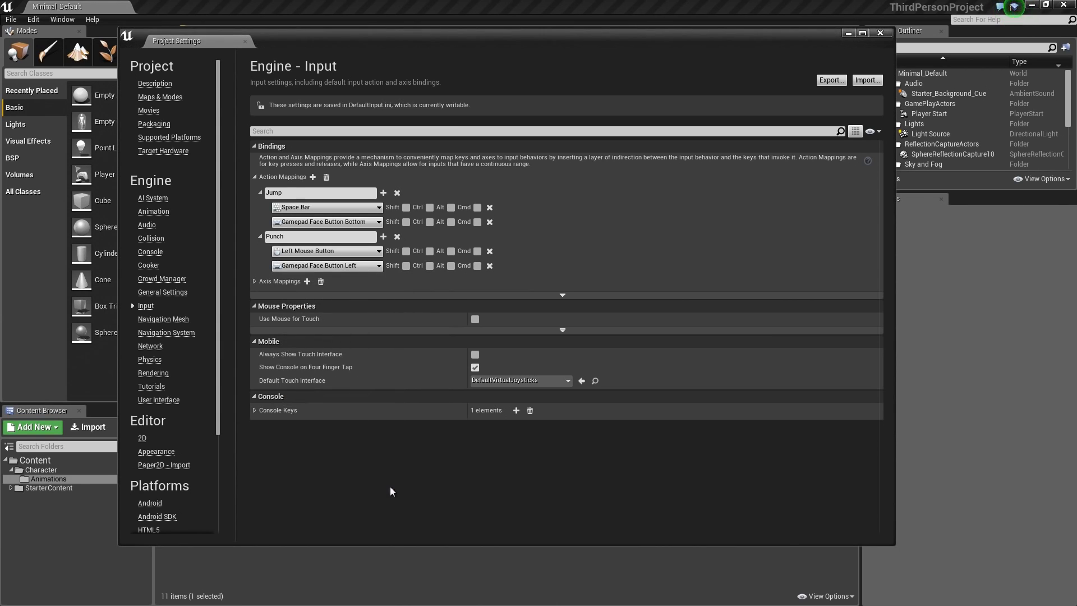
# Maximize the project settings window and expand the action and axis mappings to review all their bindings
pyautogui.click(260, 236)
pyautogui.click(260, 192)
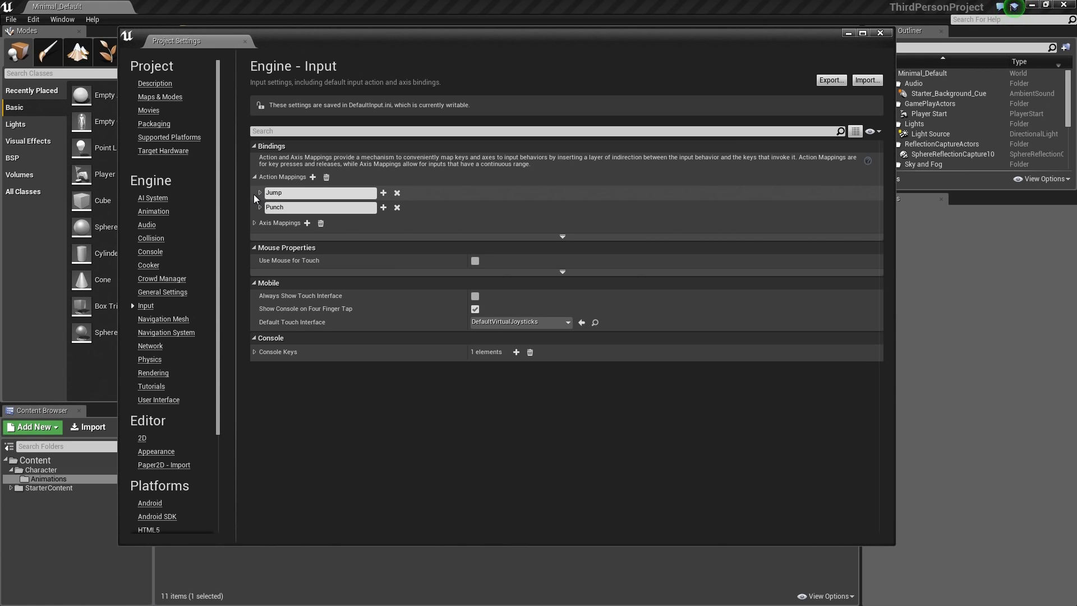
pyautogui.click(261, 193)
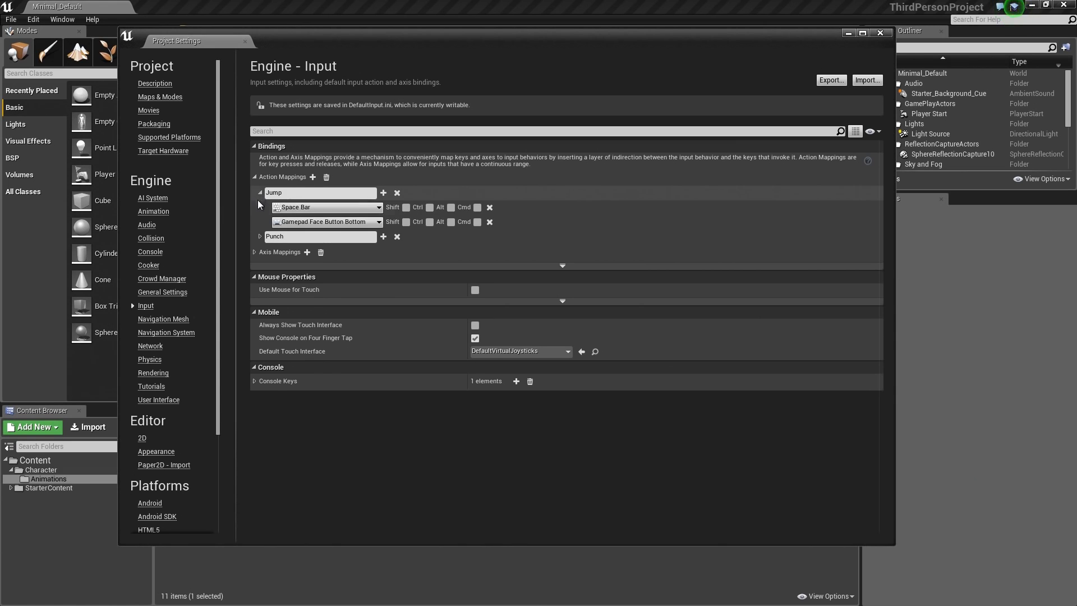
pyautogui.click(254, 253)
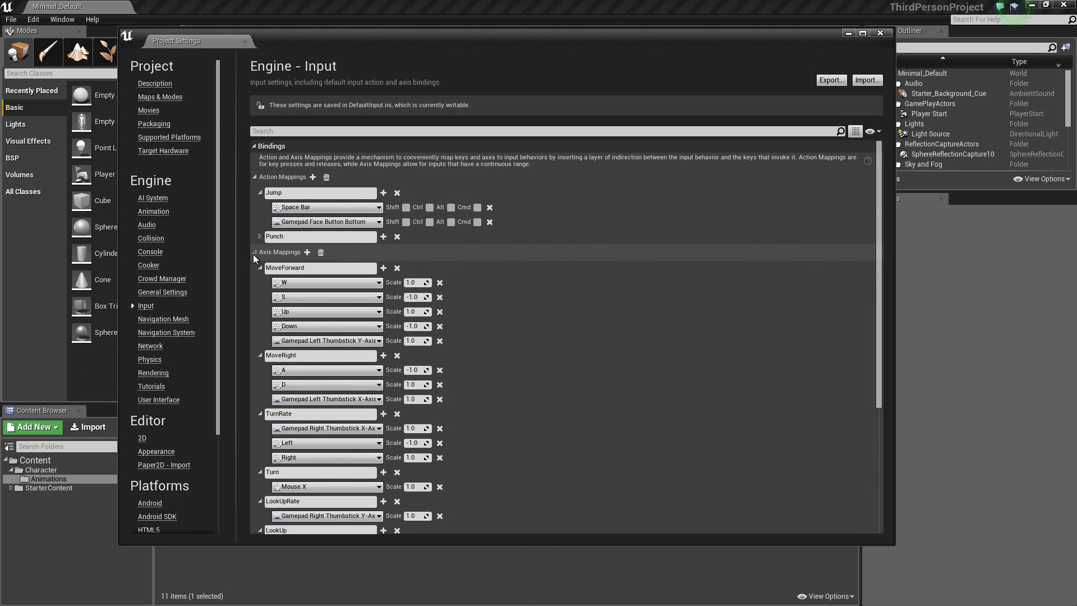
pyautogui.click(863, 34)
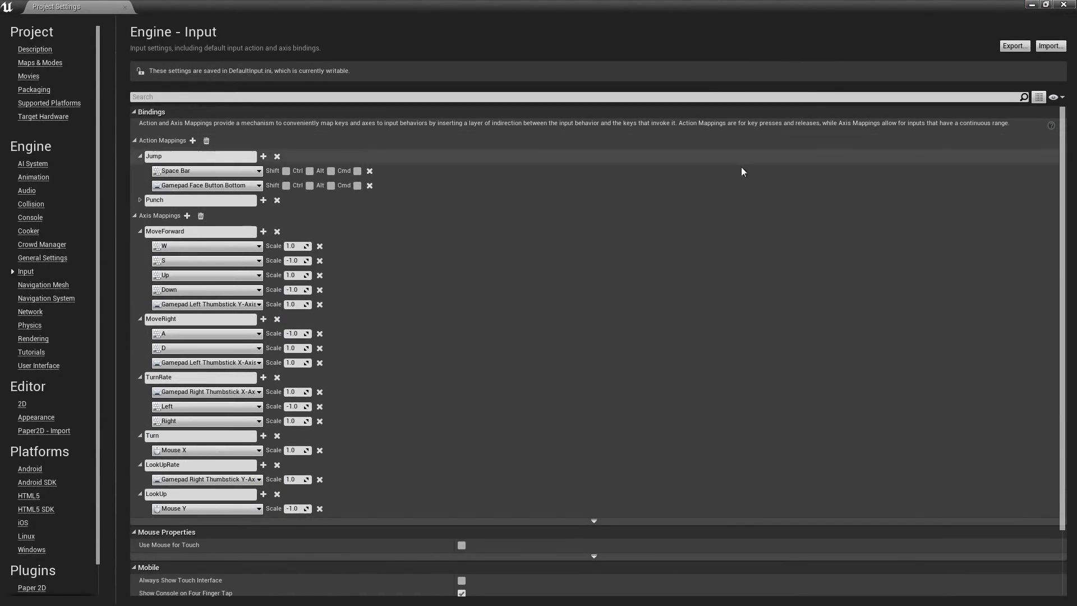
pyautogui.click(140, 201)
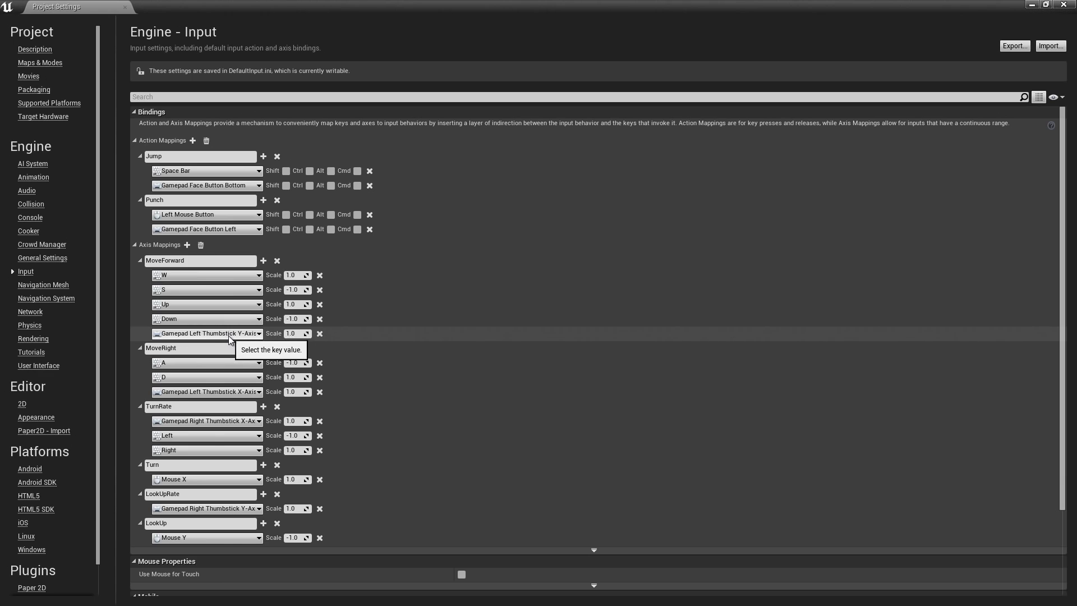
pyautogui.click(177, 347)
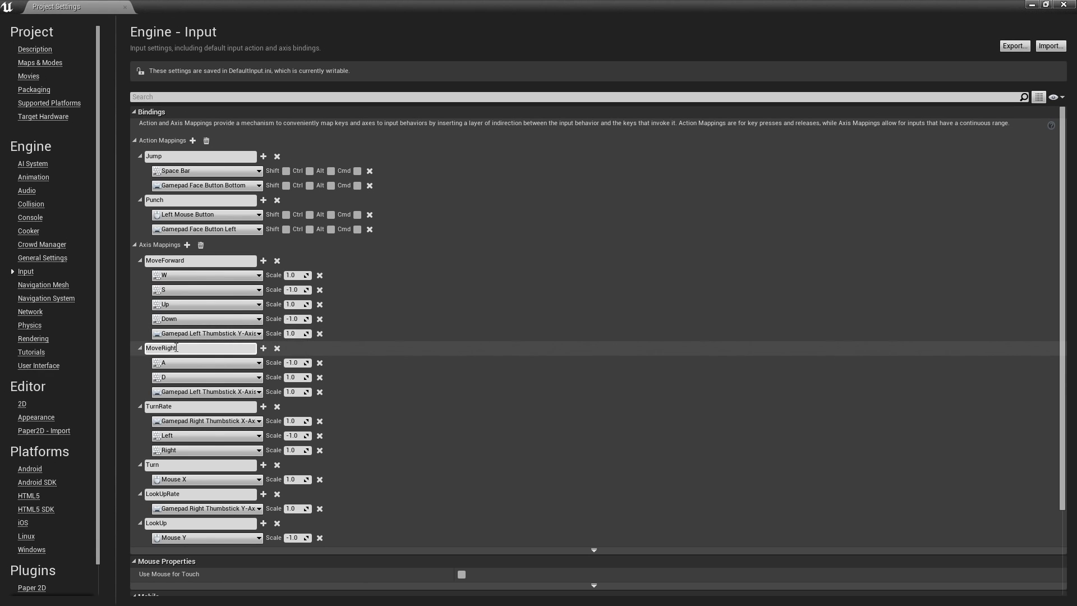